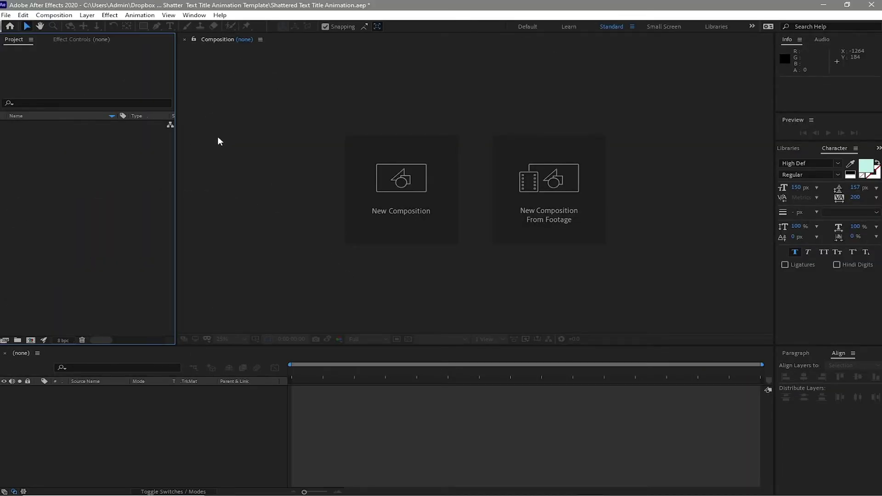
Import the Assets folder from Downloads > Shatter Text Title Animation Template into the project
{"action": "left_click", "coordinate": [6, 15]}
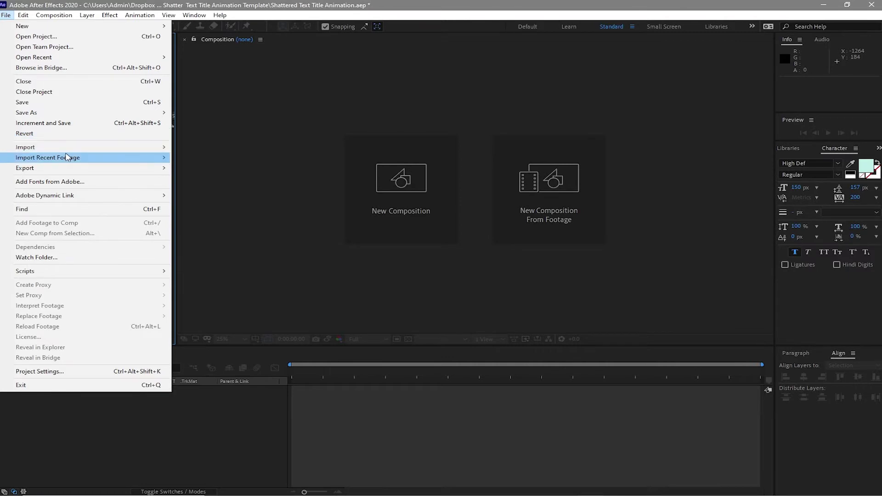
{"action": "mouse_move", "coordinate": [137, 147]}
{"action": "left_click", "coordinate": [191, 149]}
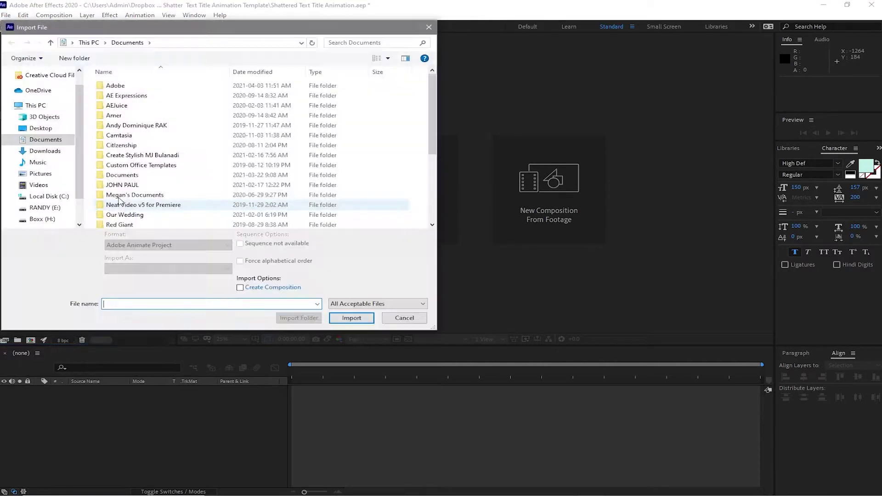
{"action": "left_click", "coordinate": [45, 150]}
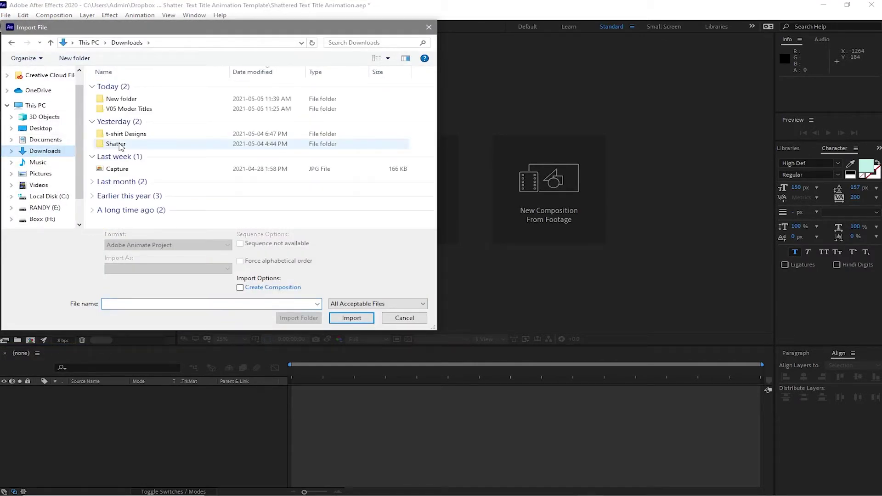
{"action": "double_click", "coordinate": [117, 144]}
{"action": "double_click", "coordinate": [138, 86]}
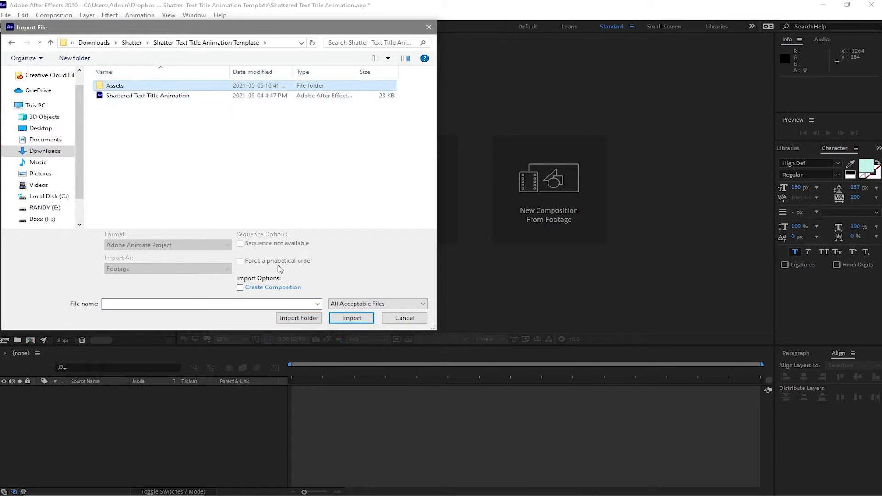
{"action": "left_click", "coordinate": [305, 318]}
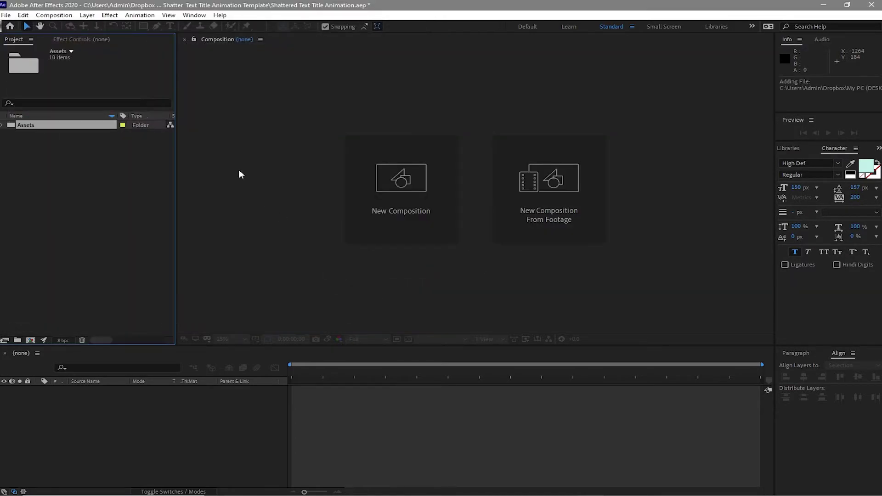
Create a new composition named Text 1 with height 1080 (1920×1080)
{"action": "left_click", "coordinate": [54, 15]}
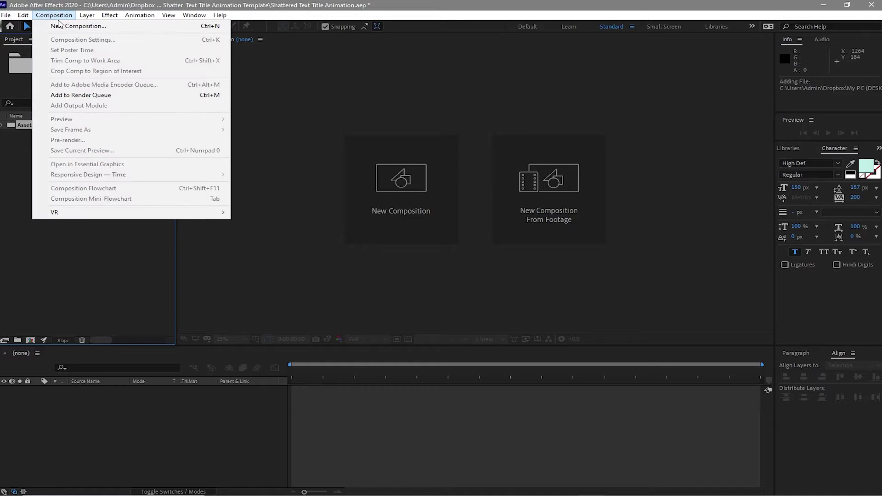
{"action": "left_click", "coordinate": [61, 26]}
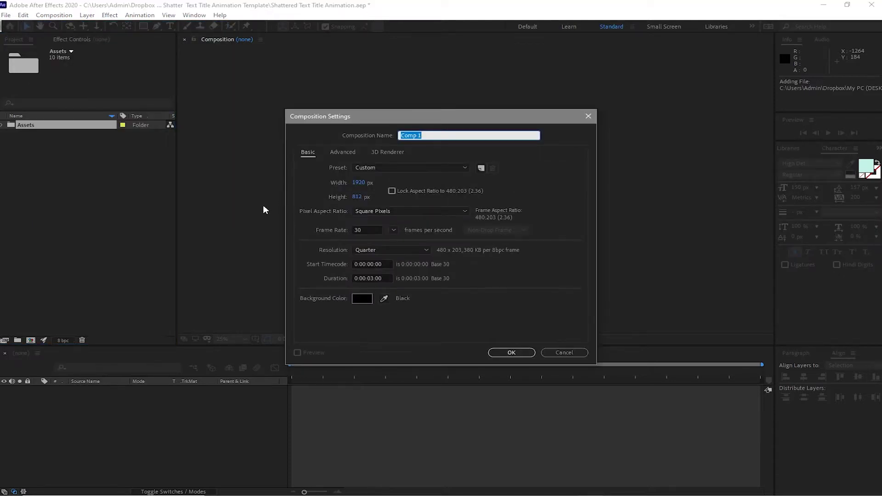
{"action": "type", "text": "Text"}
{"action": "left_click", "coordinate": [357, 196]}
{"action": "type", "text": "1080"}
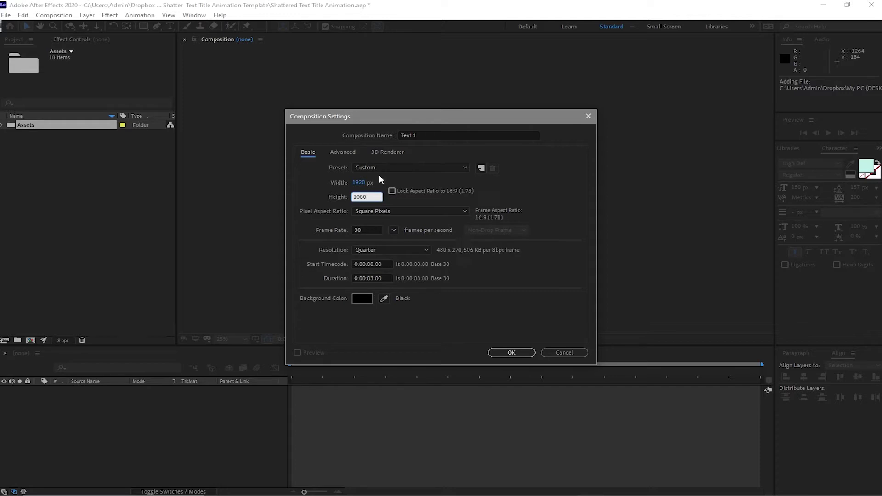
{"action": "left_click", "coordinate": [509, 352]}
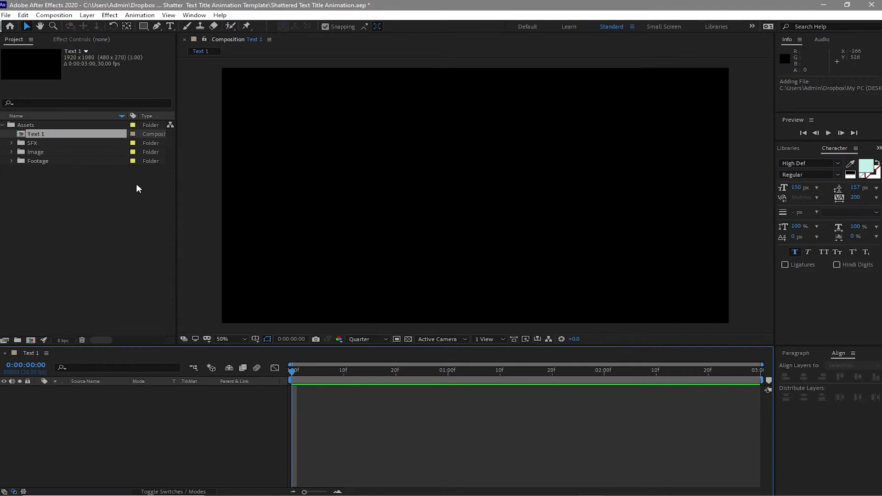
Move Text 1 to the project root and type a BROKEN text layer in it
{"action": "left_click_drag", "start_coordinate": [136, 189], "coordinate": [138, 190]}
{"action": "left_click", "coordinate": [170, 27]}
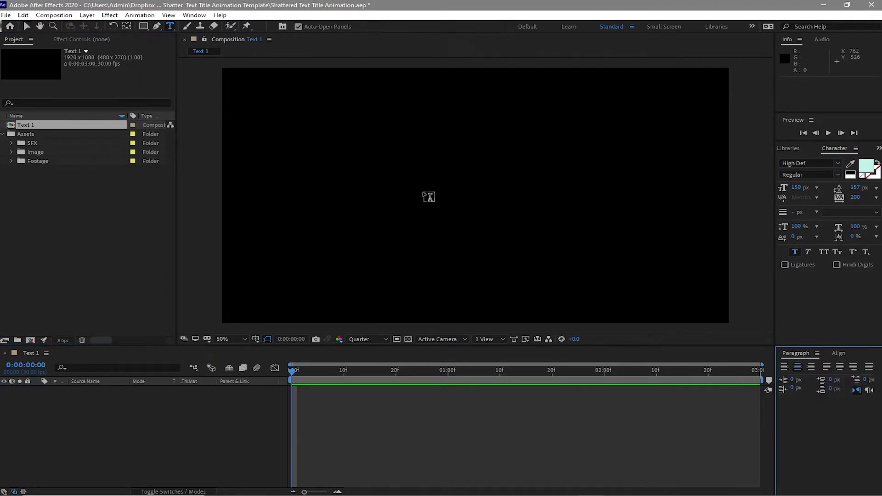
{"action": "left_click", "coordinate": [425, 197]}
{"action": "type", "text": "B"}
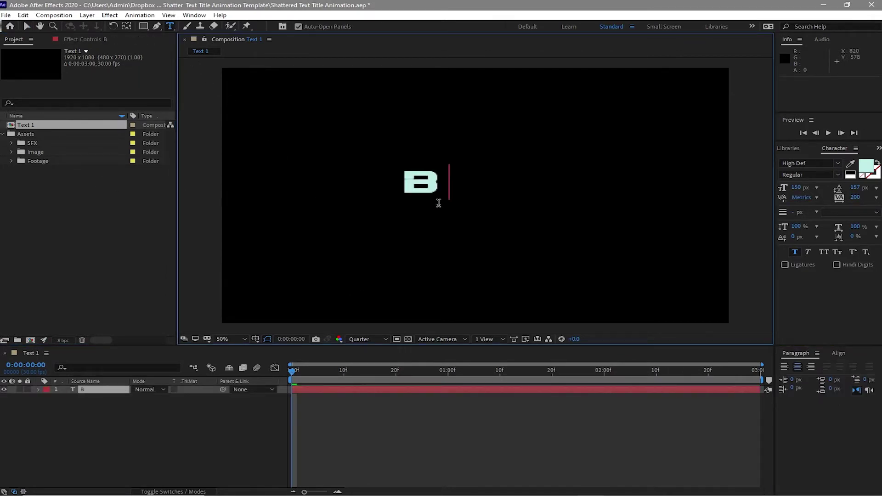
{"action": "type", "text": "RU"}
{"action": "type", "text": "KE"}
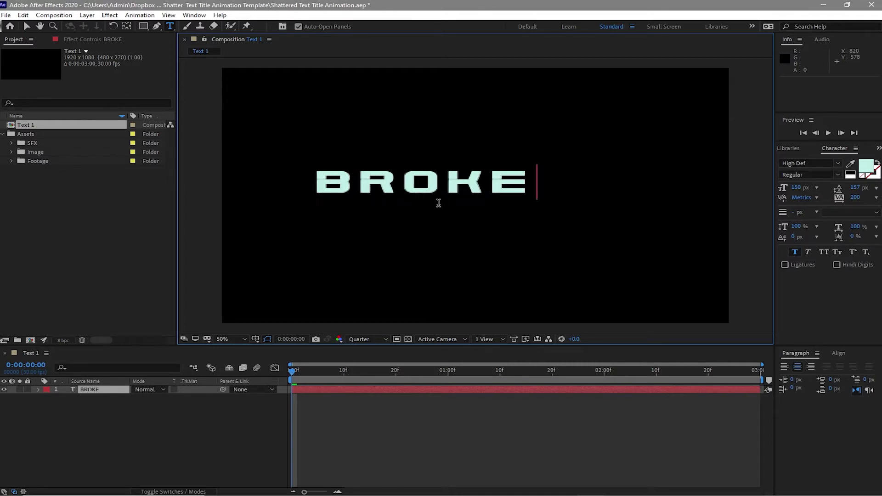
{"action": "type", "text": "N"}
{"action": "key", "text": "Escape"}
{"action": "key", "text": "v"}
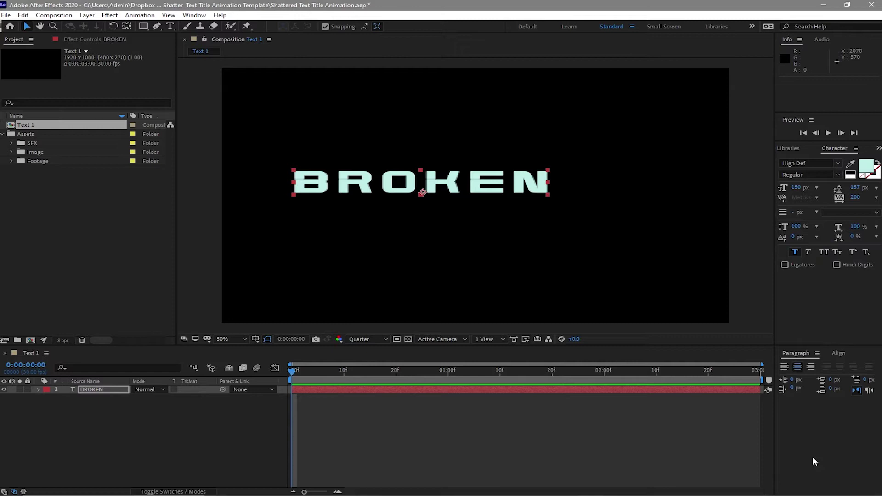
Centre the BROKEN text in the composition and bring up the Align panel
{"action": "left_click", "coordinate": [839, 354]}
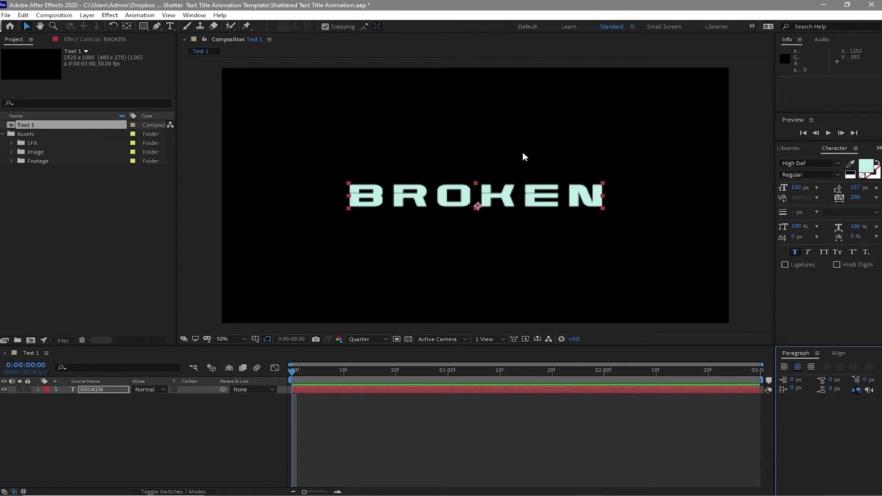
{"action": "left_click", "coordinate": [194, 15]}
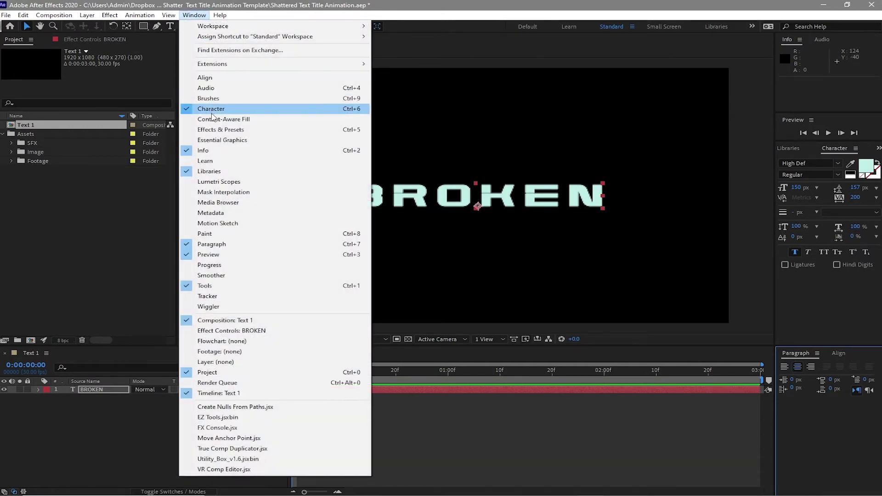
{"action": "left_click", "coordinate": [205, 78]}
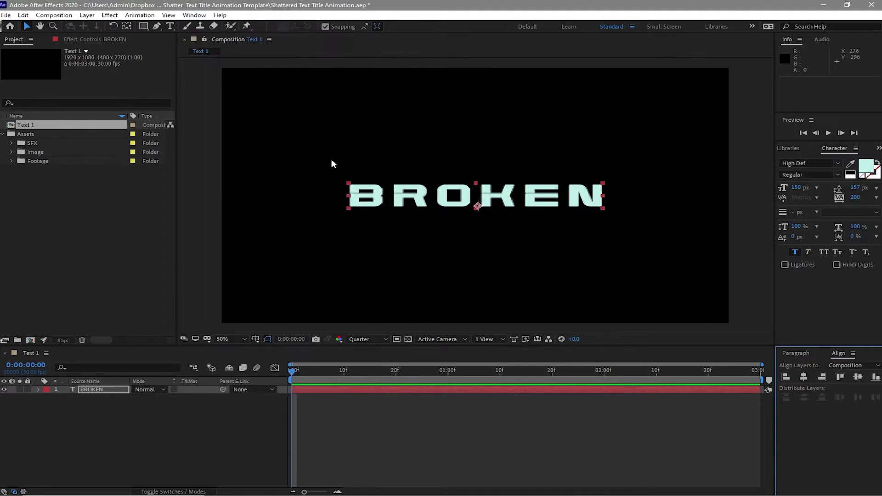
Centre BROKEN horizontally, stack Polygon Texture.jpg above it, and set BROKEN's track matte to Luma Matte
{"action": "left_click", "coordinate": [804, 377]}
{"action": "left_click", "coordinate": [11, 152]}
{"action": "left_click_drag", "start_coordinate": [54, 161], "coordinate": [111, 438]}
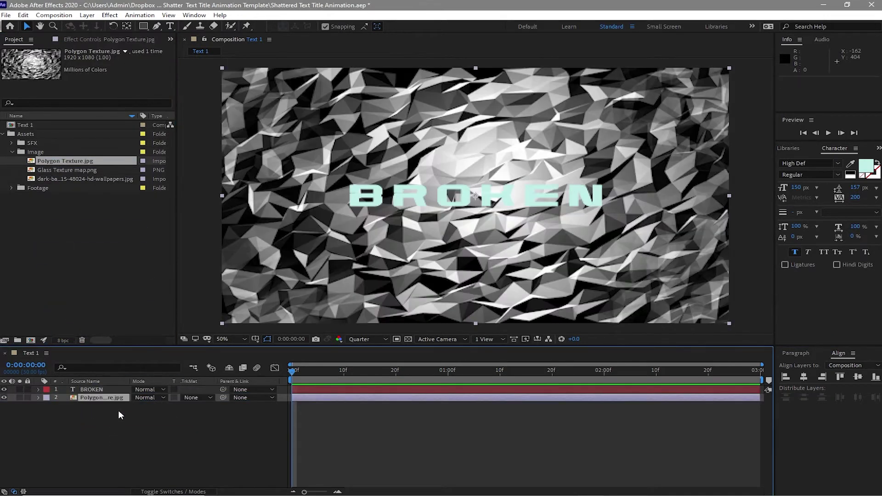
{"action": "left_click_drag", "start_coordinate": [115, 397], "coordinate": [117, 390]}
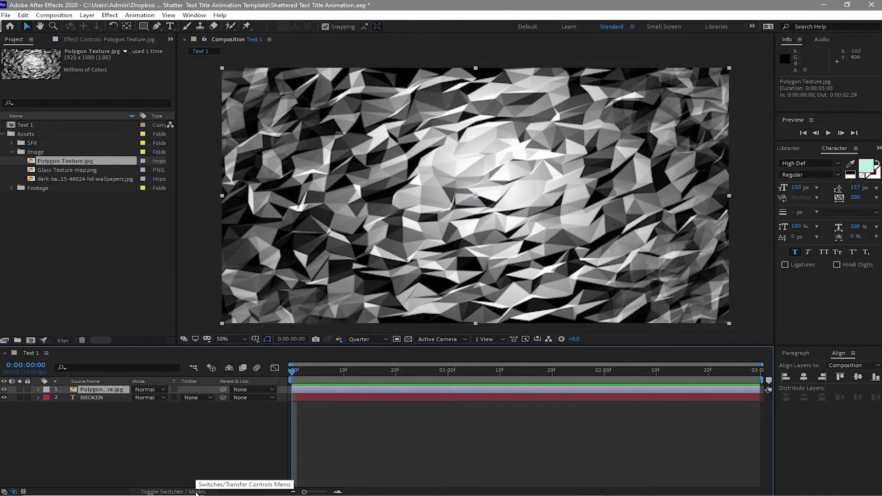
{"action": "left_click", "coordinate": [211, 398]}
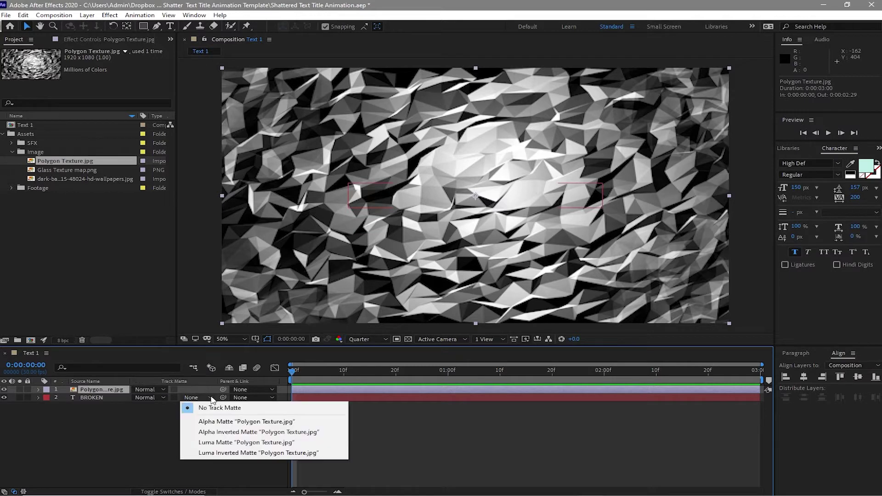
{"action": "left_click", "coordinate": [222, 443]}
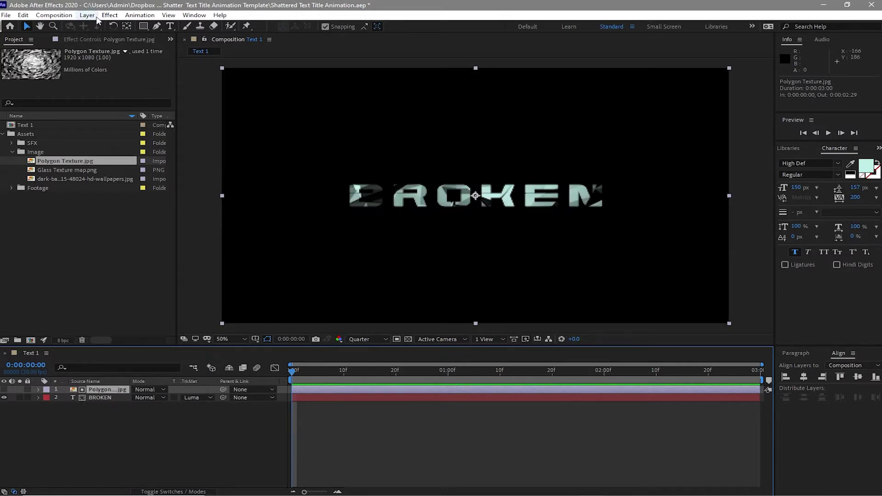
Create a new composition named Shatter Map
{"action": "key", "text": "ctrl+n"}
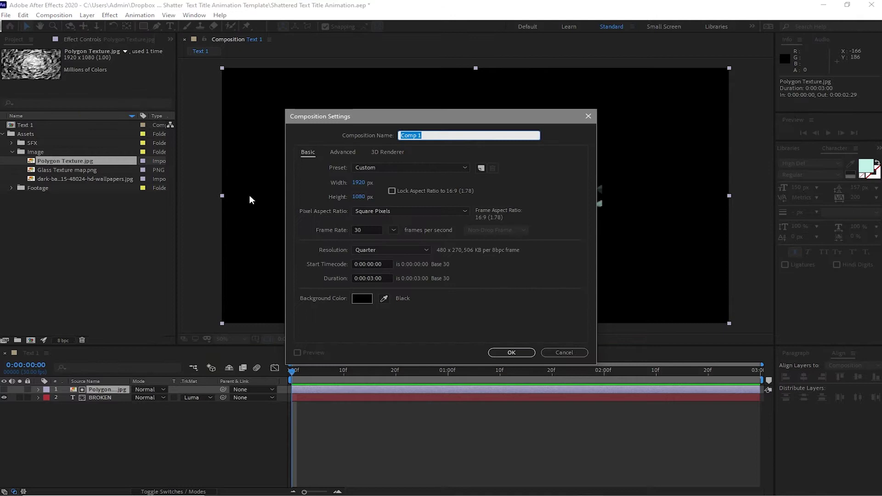
{"action": "type", "text": "Shatter Map"}
{"action": "left_click", "coordinate": [512, 352]}
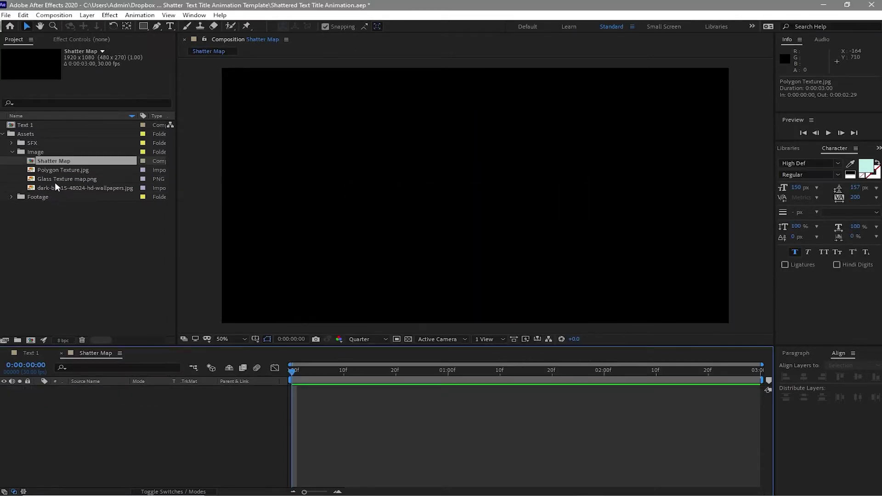
Add Glass Texture map.png to Shatter Map and fit it to the comp
{"action": "left_click_drag", "start_coordinate": [53, 177], "coordinate": [69, 399]}
{"action": "right_click", "coordinate": [376, 216]}
{"action": "mouse_move", "coordinate": [462, 258]}
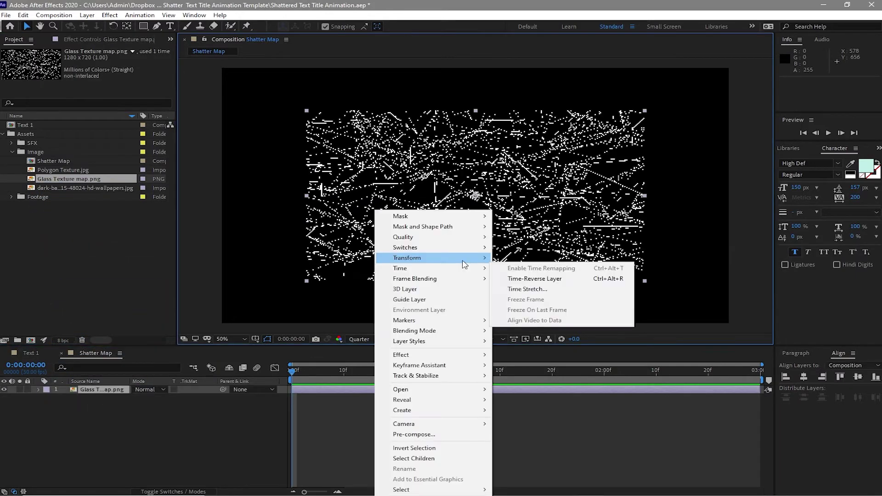
{"action": "left_click", "coordinate": [524, 385]}
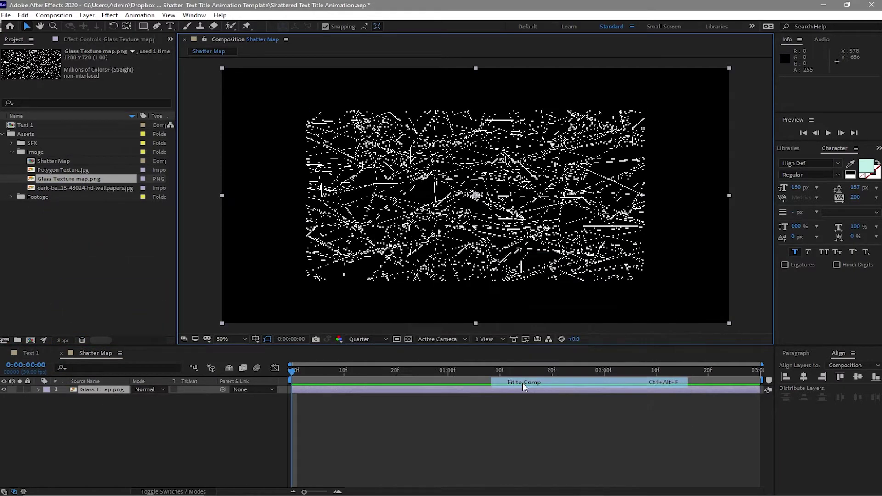
{"action": "key", "text": "comma"}
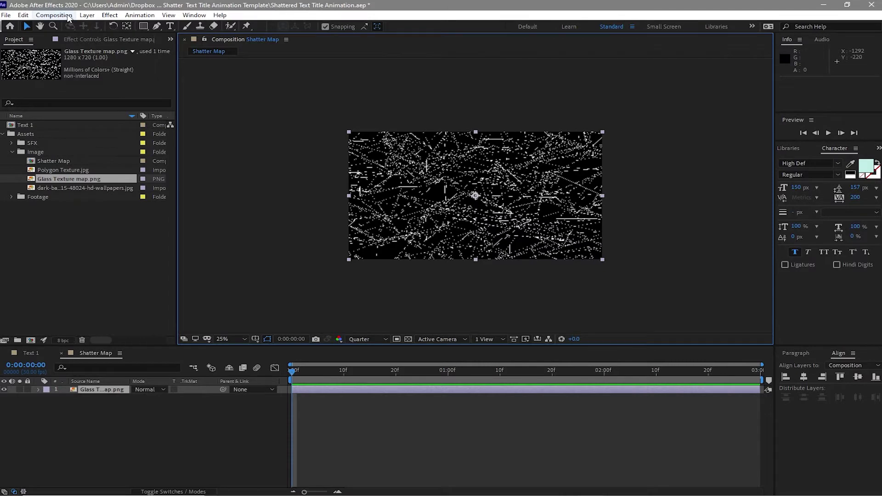
Create a 3-second 1920×1080 Shattered comp containing the Shatter Map and Text 1 layers
{"action": "left_click", "coordinate": [54, 15]}
{"action": "left_click", "coordinate": [73, 25]}
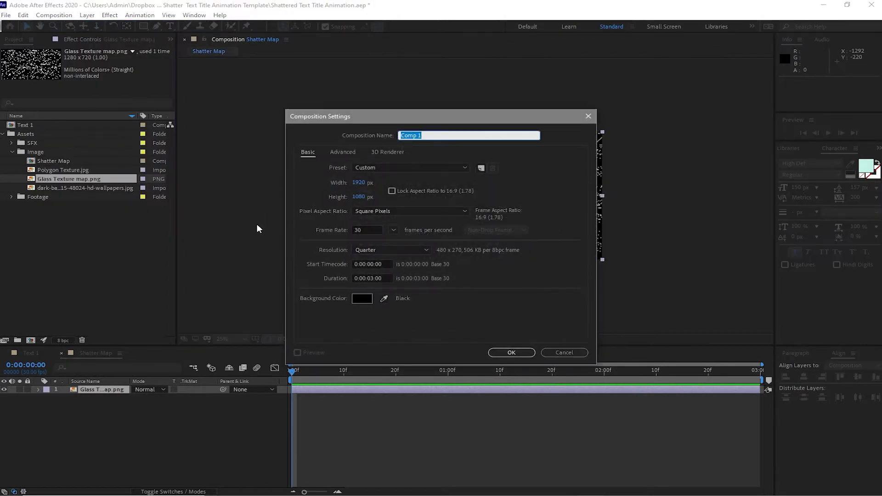
{"action": "type", "text": "Sh"}
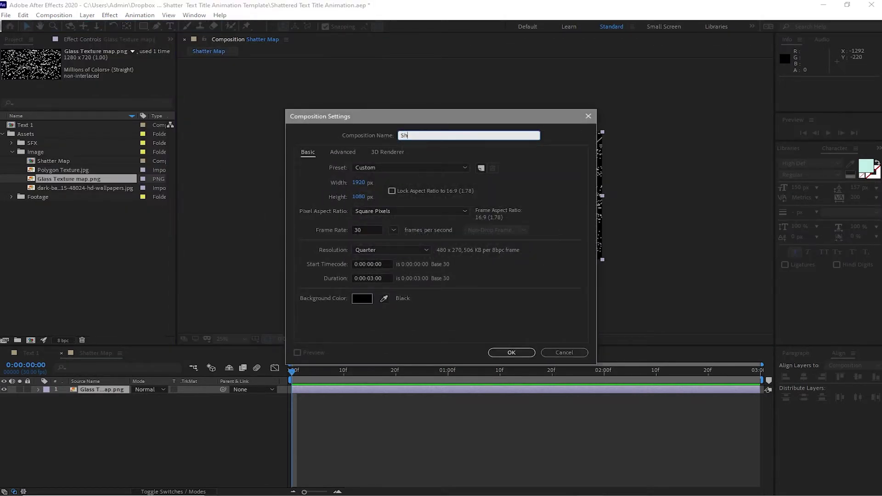
{"action": "type", "text": "attered"}
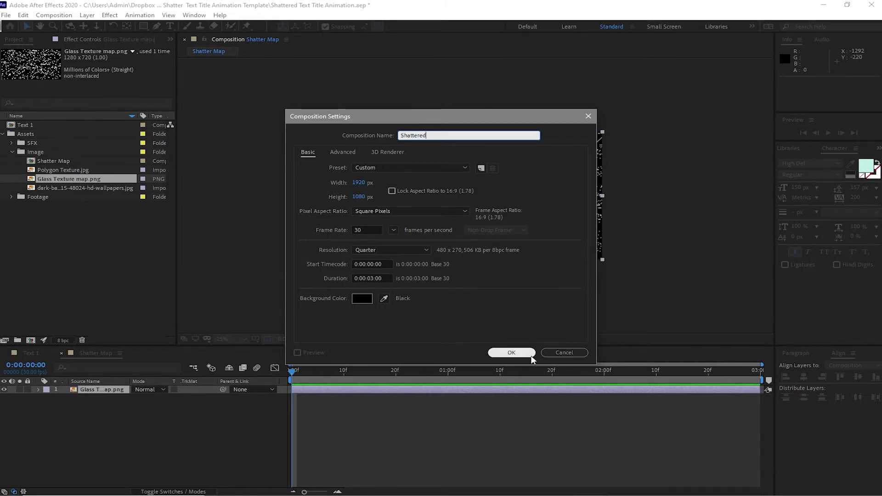
{"action": "left_click", "coordinate": [514, 353]}
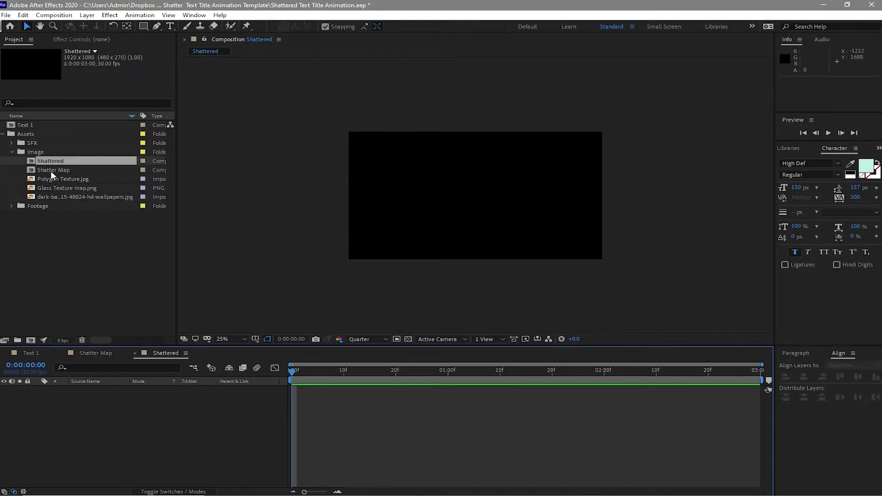
{"action": "left_click_drag", "start_coordinate": [51, 170], "coordinate": [59, 436]}
{"action": "left_click_drag", "start_coordinate": [43, 126], "coordinate": [101, 406]}
{"action": "left_click", "coordinate": [98, 390]}
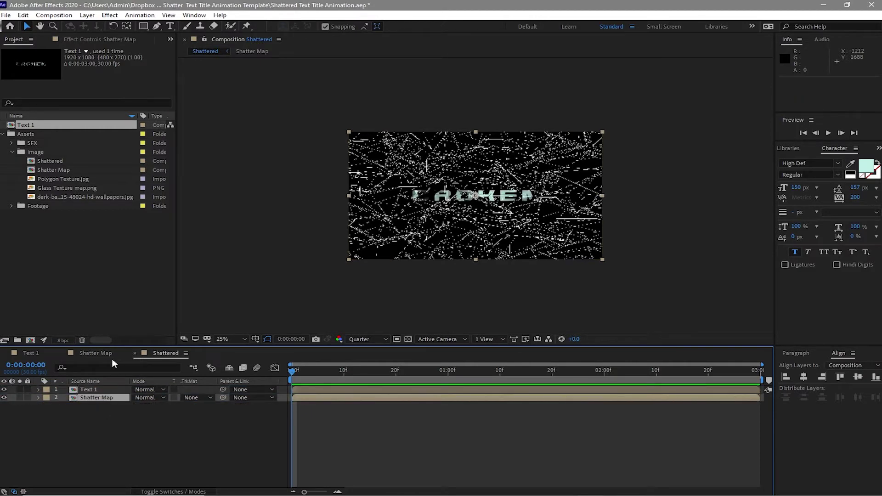
Move the comps to the project root, collapse Image and Assets, and hide the Shatter Map layer
{"action": "left_click", "coordinate": [18, 173]}
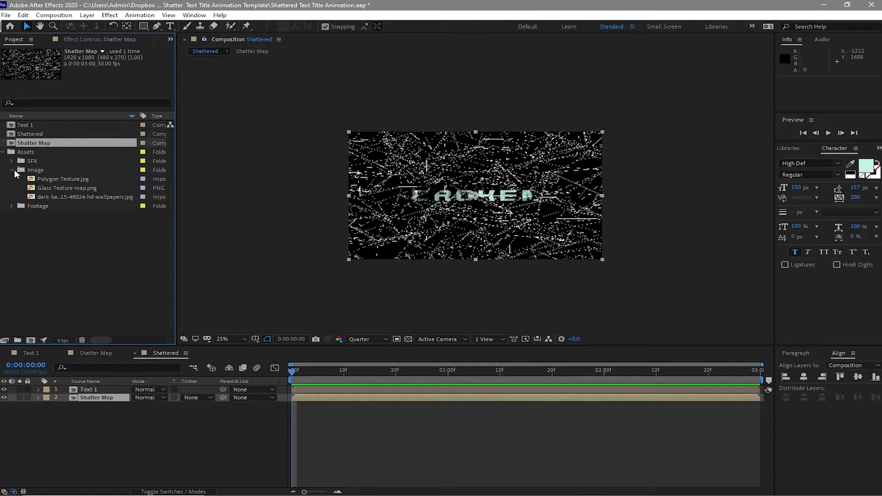
{"action": "left_click", "coordinate": [13, 169]}
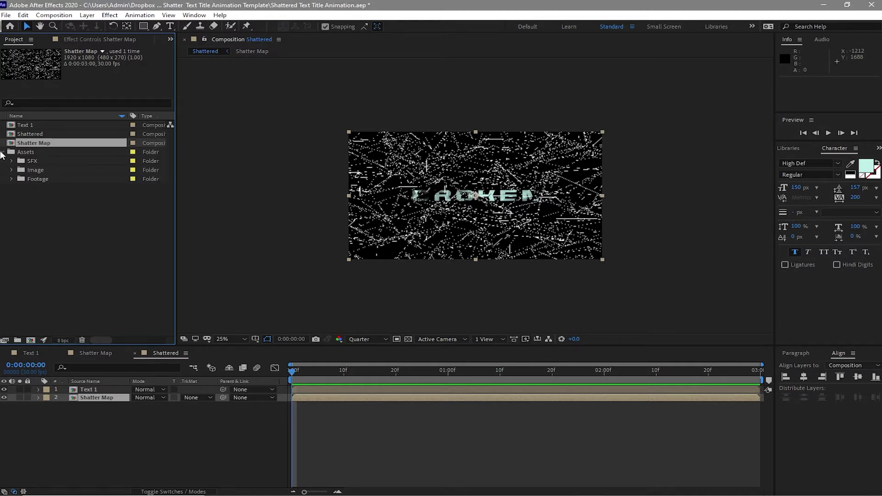
{"action": "left_click", "coordinate": [2, 152]}
{"action": "left_click", "coordinate": [102, 461]}
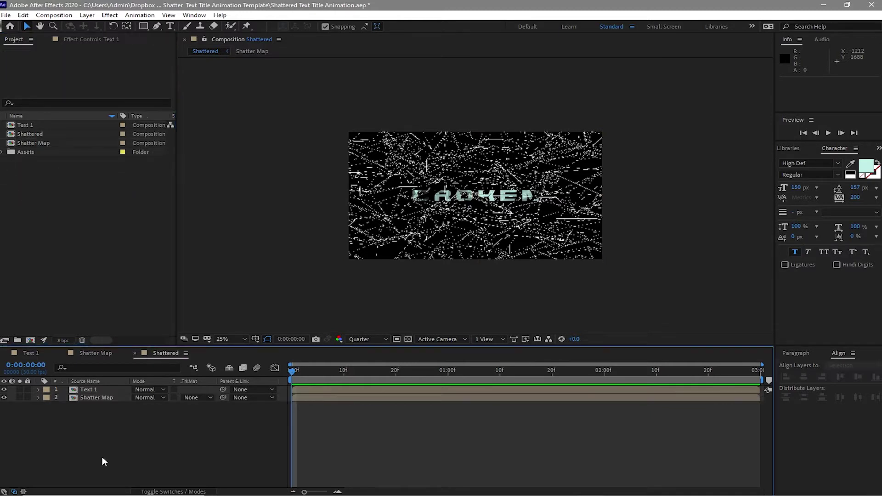
{"action": "left_click", "coordinate": [4, 398]}
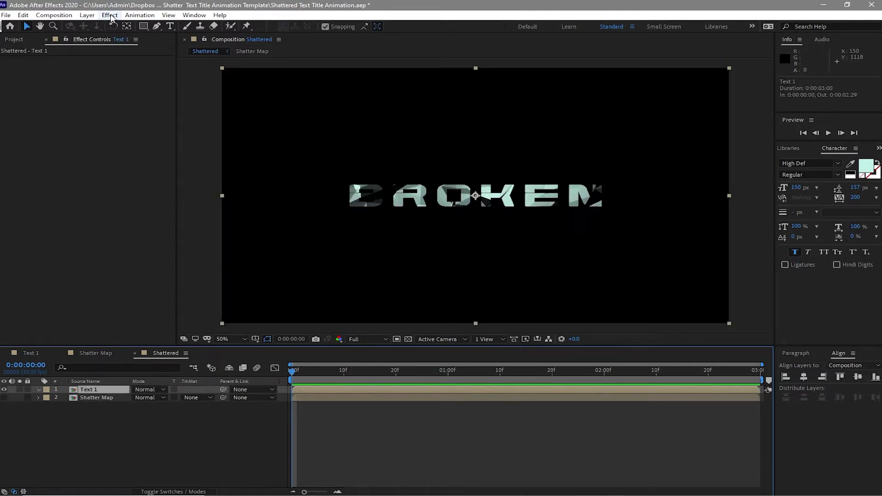
Apply Simulation > Shatter to Text 1 with View set to Rendered
{"action": "left_click", "coordinate": [110, 15]}
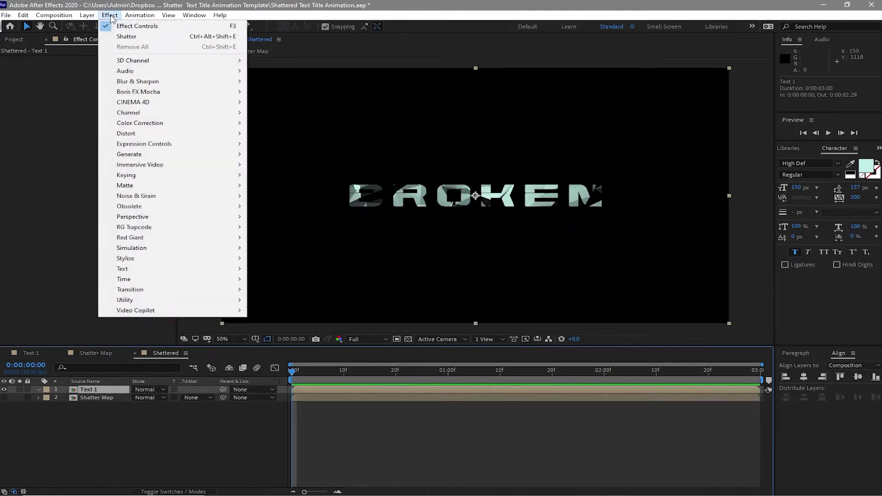
{"action": "mouse_move", "coordinate": [183, 248]}
{"action": "left_click", "coordinate": [295, 419]}
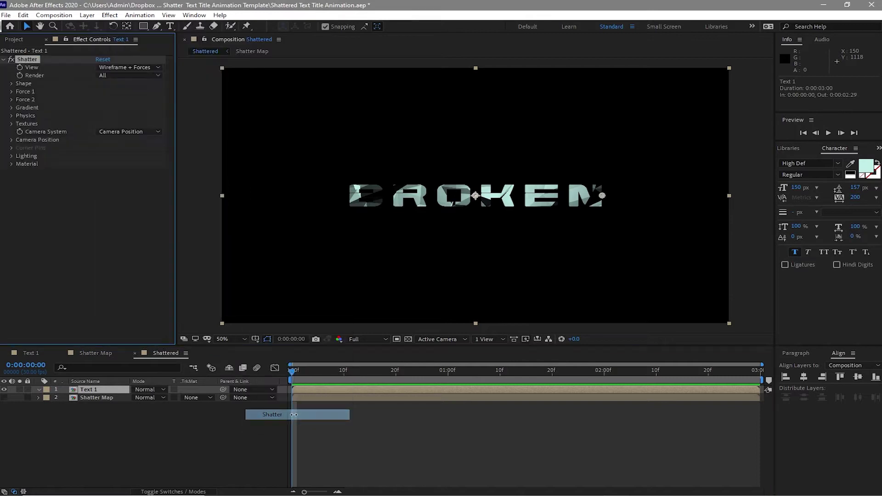
{"action": "left_click", "coordinate": [117, 68]}
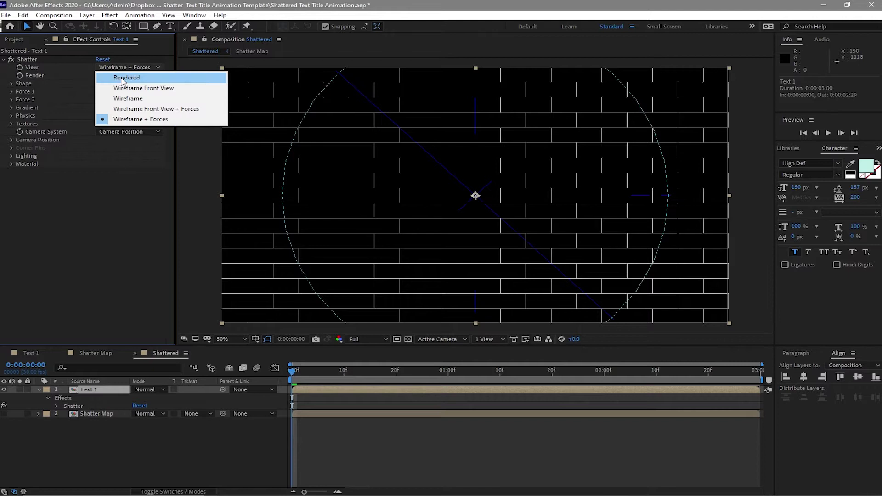
{"action": "left_click", "coordinate": [123, 82]}
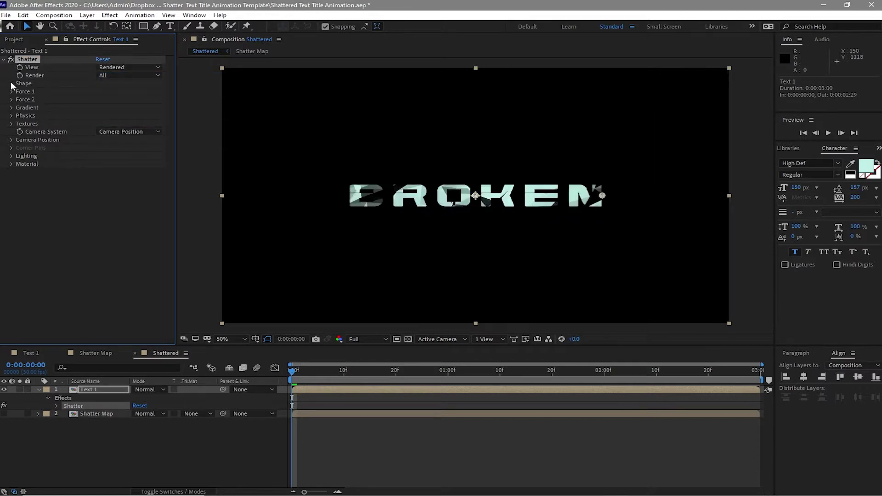
Set the Shatter pattern to Custom using Shatter Map, with Extrusion Depth 0
{"action": "left_click", "coordinate": [12, 83]}
{"action": "left_click", "coordinate": [106, 92]}
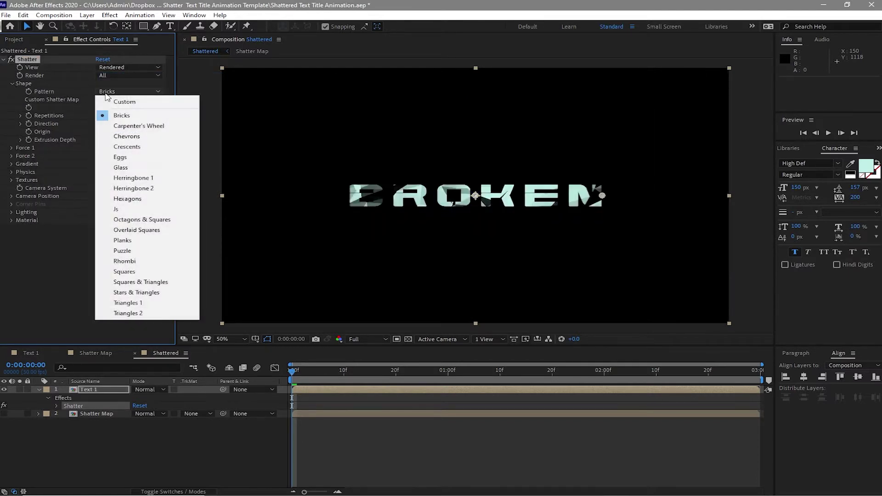
{"action": "left_click", "coordinate": [113, 101]}
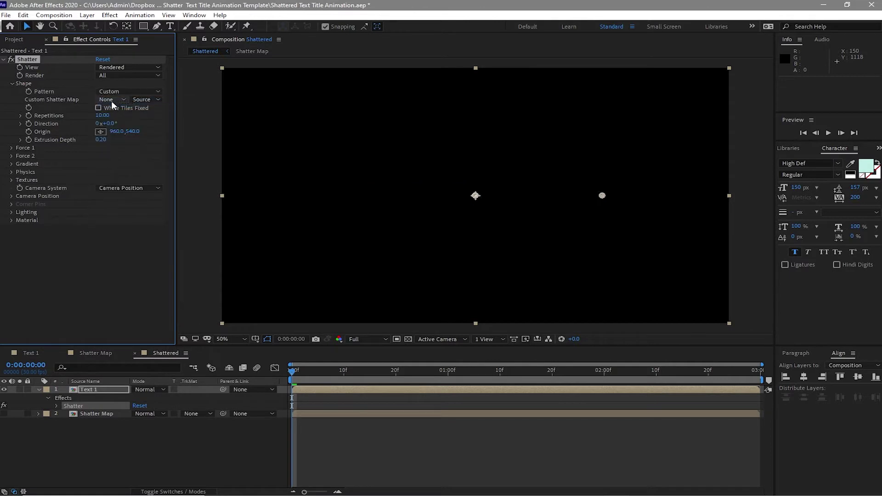
{"action": "left_click", "coordinate": [111, 100]}
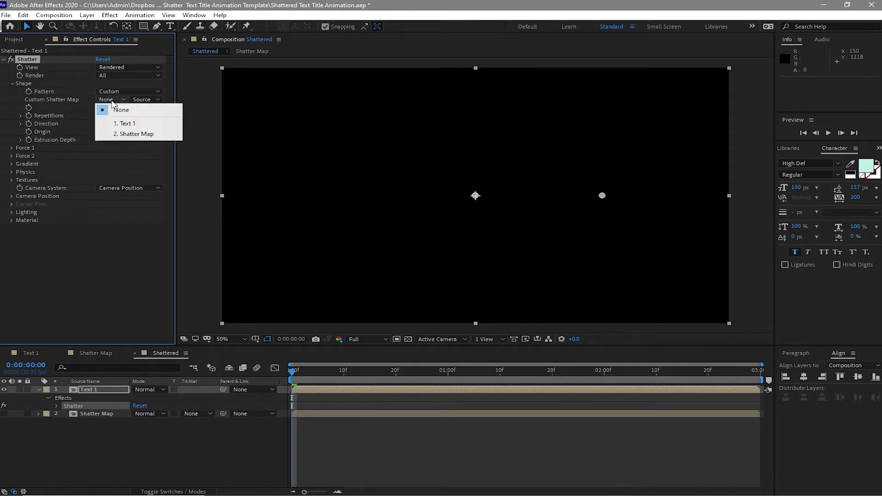
{"action": "left_click", "coordinate": [128, 134]}
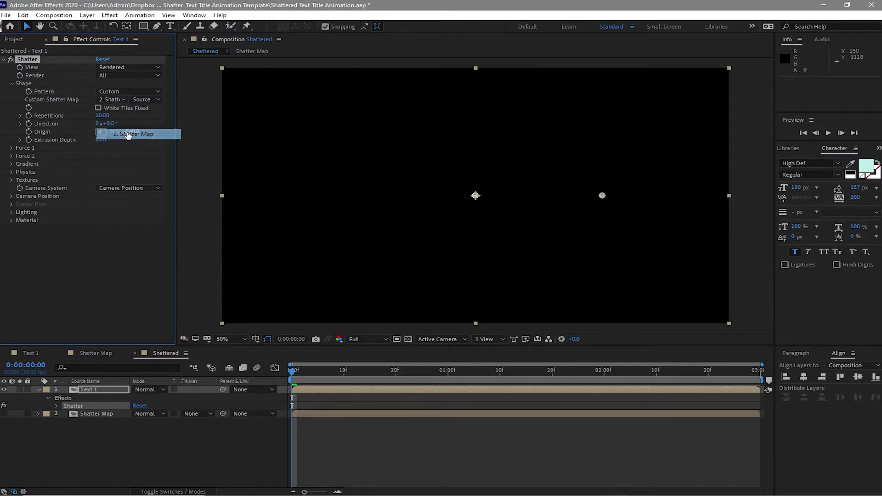
{"action": "left_click", "coordinate": [101, 140]}
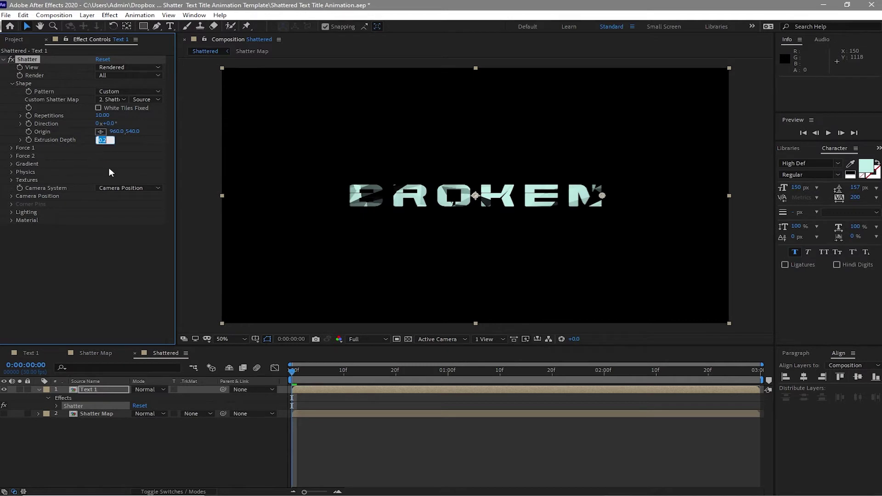
{"action": "type", "text": "0"}
{"action": "key", "text": "Return"}
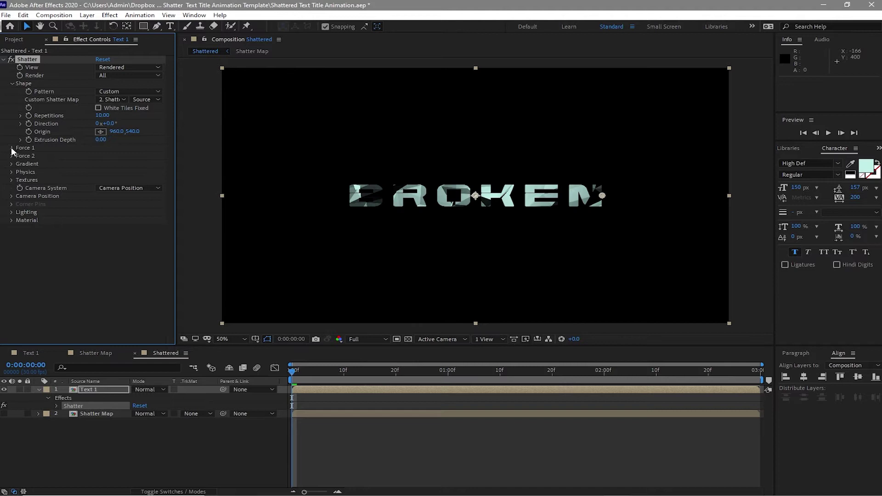
Keyframe Shatter Force 1 Position at -86,540 at the start
{"action": "left_click", "coordinate": [11, 148]}
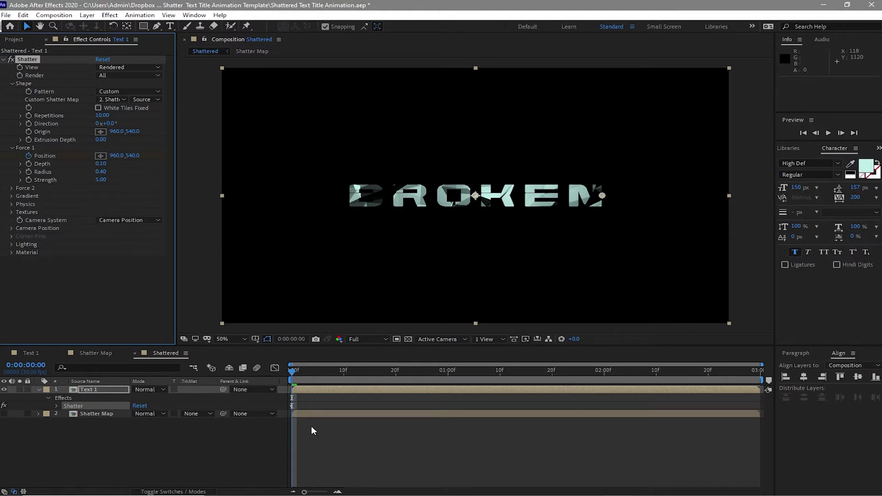
{"action": "left_click", "coordinate": [115, 156]}
{"action": "type", "text": "-86"}
{"action": "key", "text": "Return"}
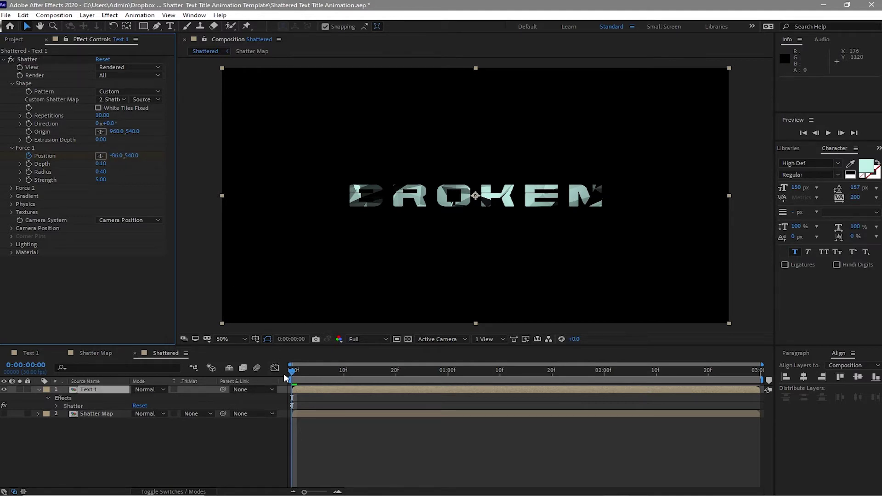
At 0:00:01:15, keyframe the Force 1 Position x and push it to 887
{"action": "left_click_drag", "start_coordinate": [291, 373], "coordinate": [526, 381]}
{"action": "left_click", "coordinate": [117, 156]}
{"action": "type", "text": "39"}
{"action": "key", "text": "Return"}
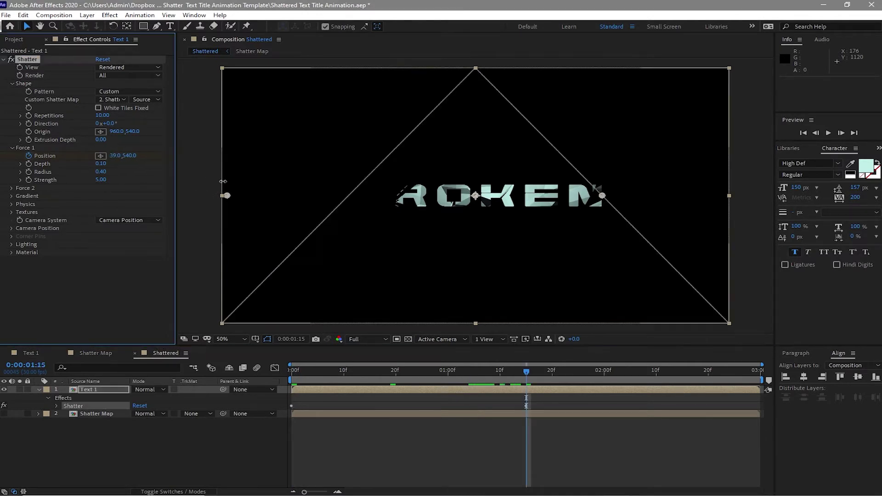
{"action": "left_click_drag", "start_coordinate": [222, 182], "coordinate": [730, 209]}
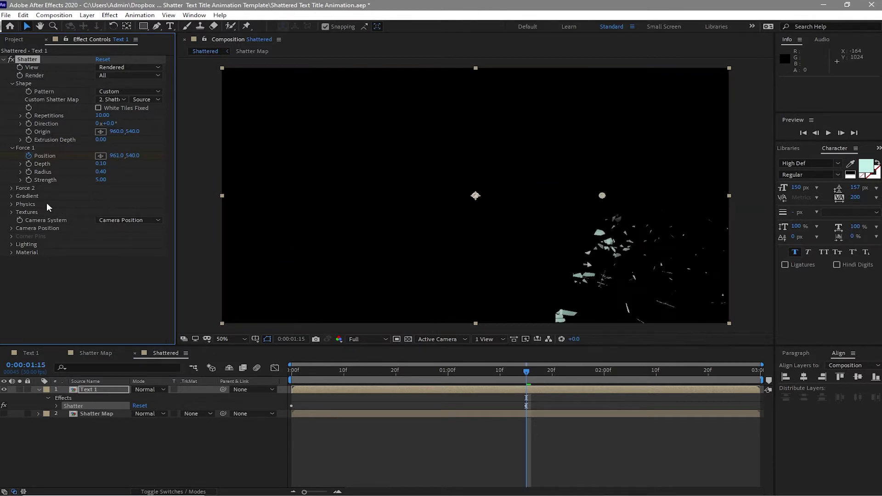
Set Shatter Physics Randomness to 1.00 and enter a new Viscosity value
{"action": "left_click", "coordinate": [12, 204]}
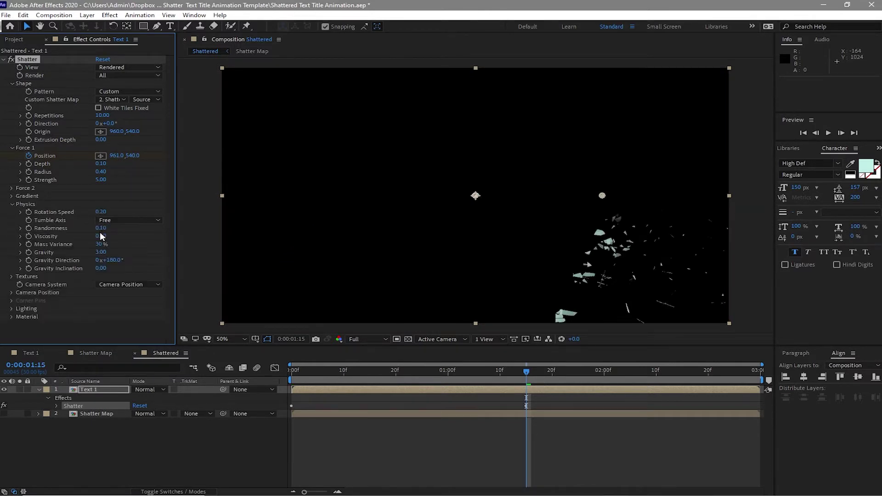
{"action": "left_click", "coordinate": [101, 229]}
{"action": "type", "text": "."}
{"action": "left_click", "coordinate": [102, 237]}
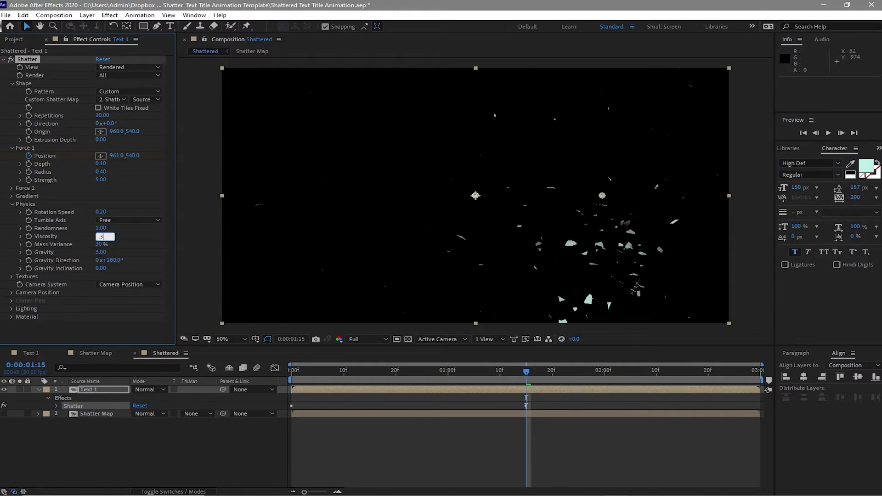
{"action": "left_click", "coordinate": [136, 318]}
Add CC Light Sweep to Text 1 with Width 122 and Sweep Intensity 16
{"action": "left_click", "coordinate": [5, 59]}
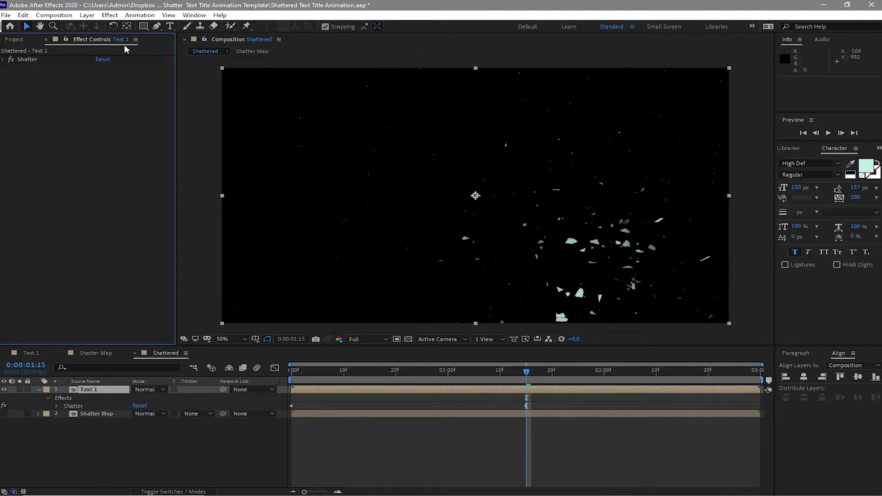
{"action": "left_click", "coordinate": [110, 15]}
{"action": "mouse_move", "coordinate": [135, 112]}
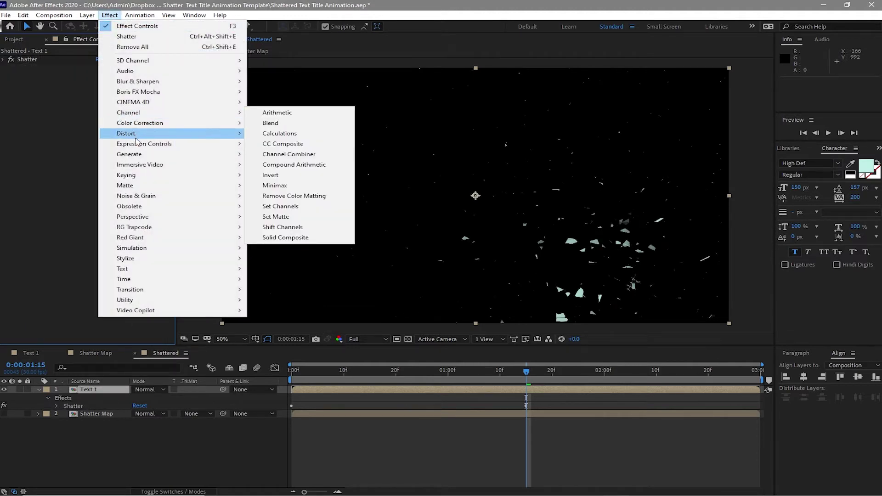
{"action": "mouse_move", "coordinate": [149, 155]}
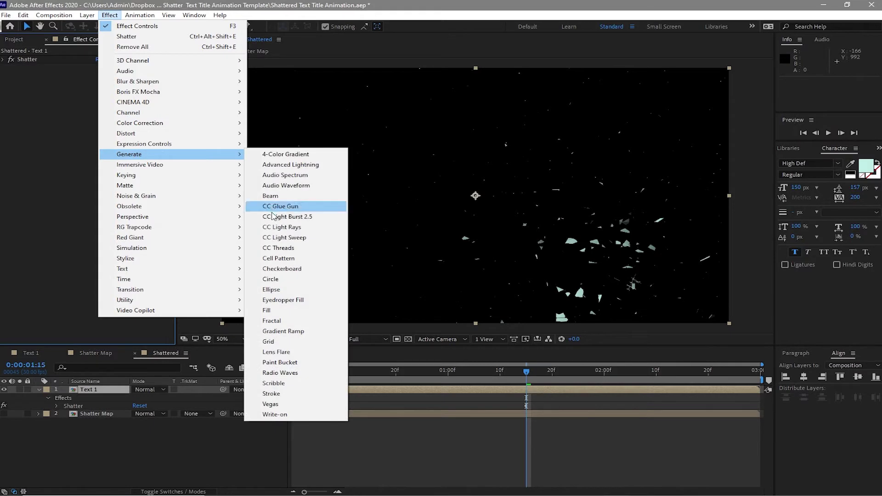
{"action": "left_click", "coordinate": [274, 238]}
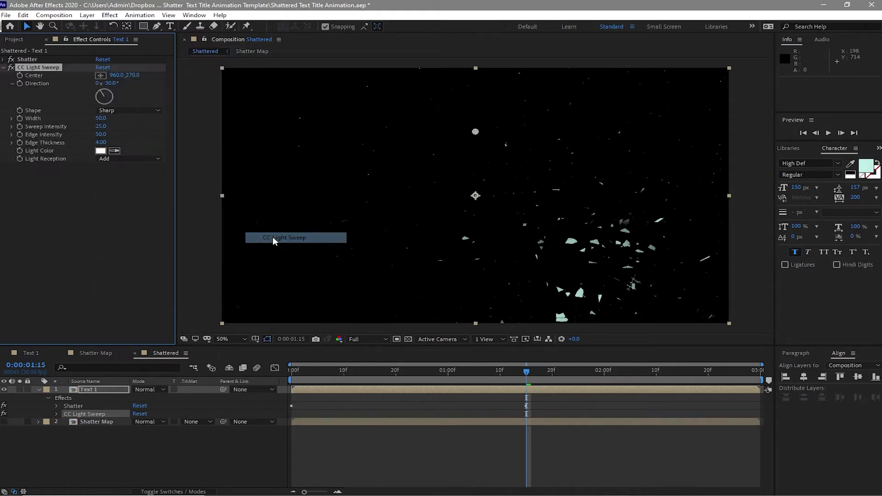
{"action": "left_click", "coordinate": [101, 118]}
{"action": "type", "text": "122"}
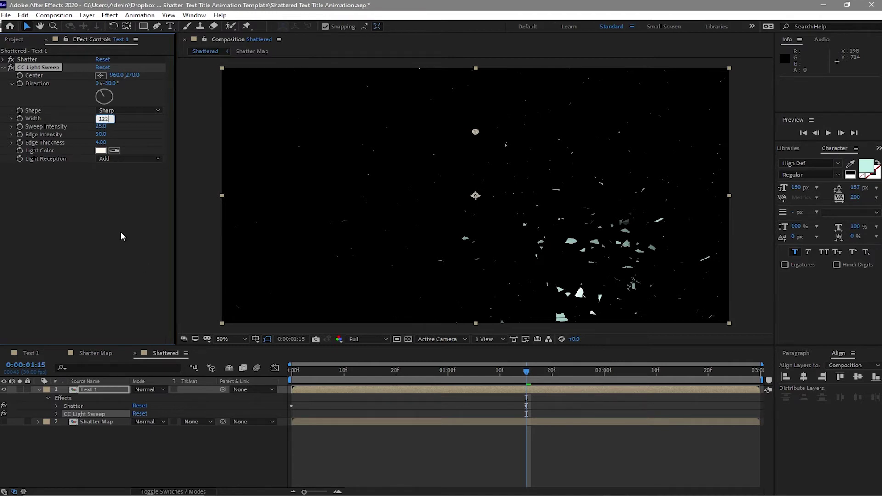
{"action": "left_click", "coordinate": [101, 128]}
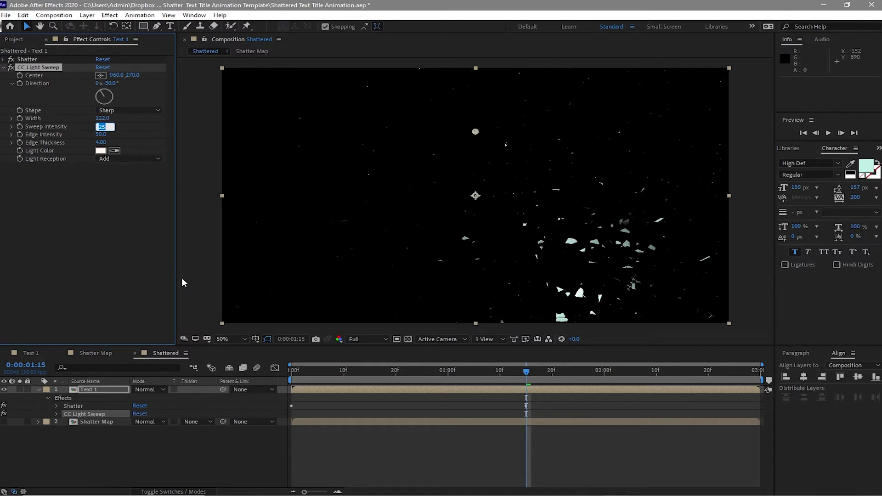
{"action": "type", "text": "16"}
Place the light sweep centre up-left of the BROKEN title at 620,134
{"action": "left_click_drag", "start_coordinate": [481, 131], "coordinate": [457, 122]}
{"action": "left_click", "coordinate": [505, 370]}
{"action": "left_click_drag", "start_coordinate": [503, 369], "coordinate": [250, 384]}
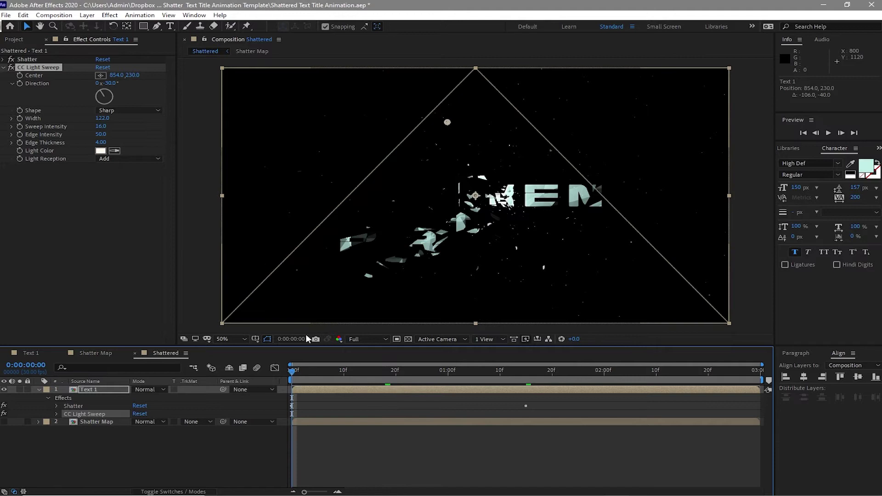
{"action": "left_click_drag", "start_coordinate": [443, 123], "coordinate": [380, 97]}
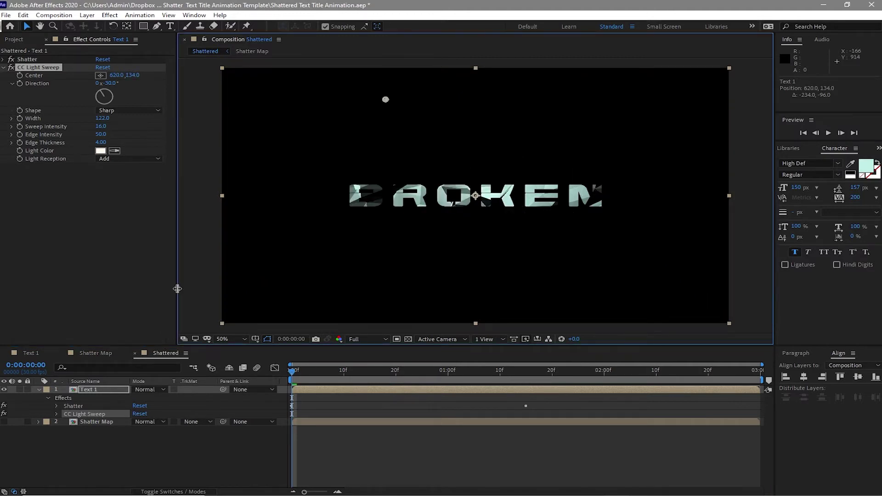
Add a Stylize > Glow with raised Glow Threshold and duplicate it as Glow 2
{"action": "left_click", "coordinate": [110, 15]}
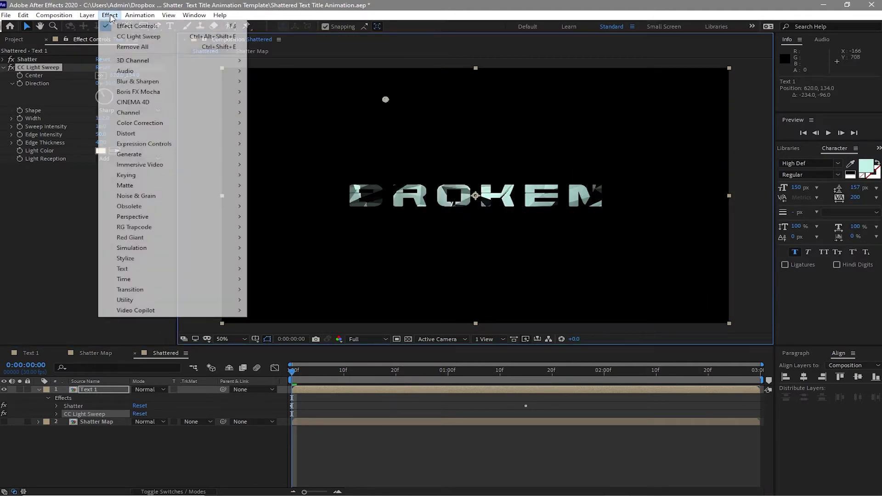
{"action": "mouse_move", "coordinate": [199, 272]}
{"action": "mouse_move", "coordinate": [223, 259]}
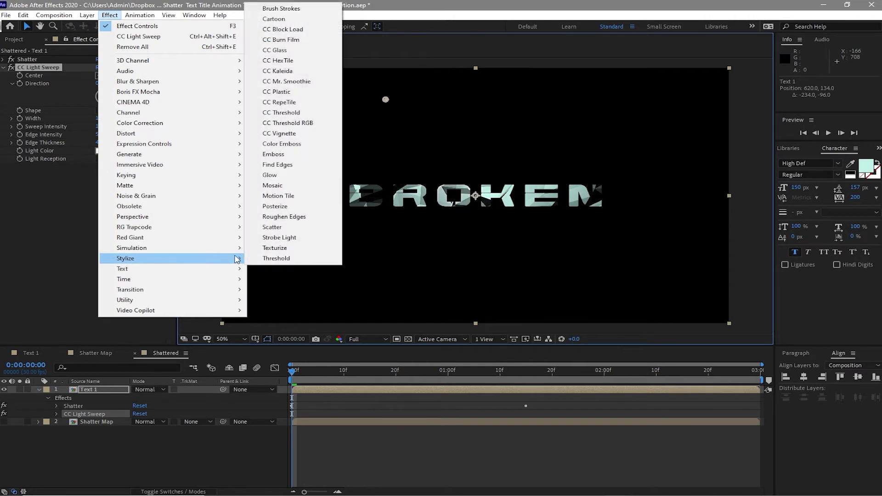
{"action": "left_click", "coordinate": [271, 175]}
{"action": "left_click_drag", "start_coordinate": [101, 185], "coordinate": [228, 215]}
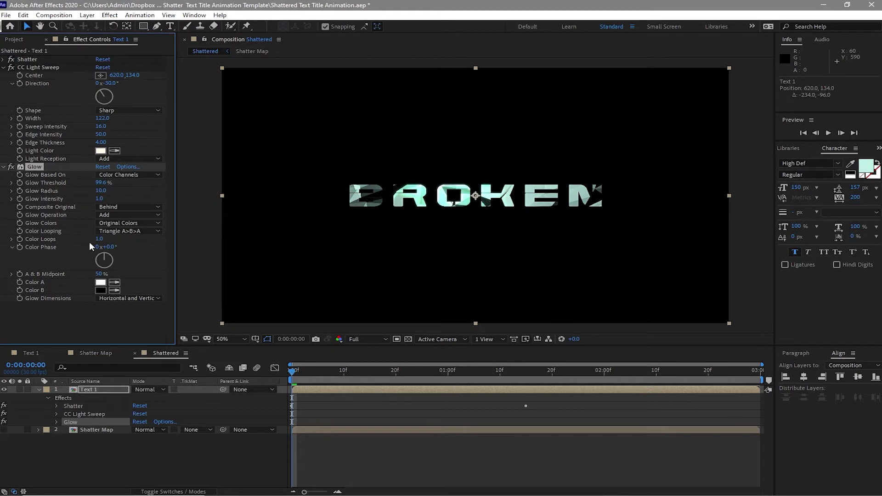
{"action": "left_click", "coordinate": [24, 15]}
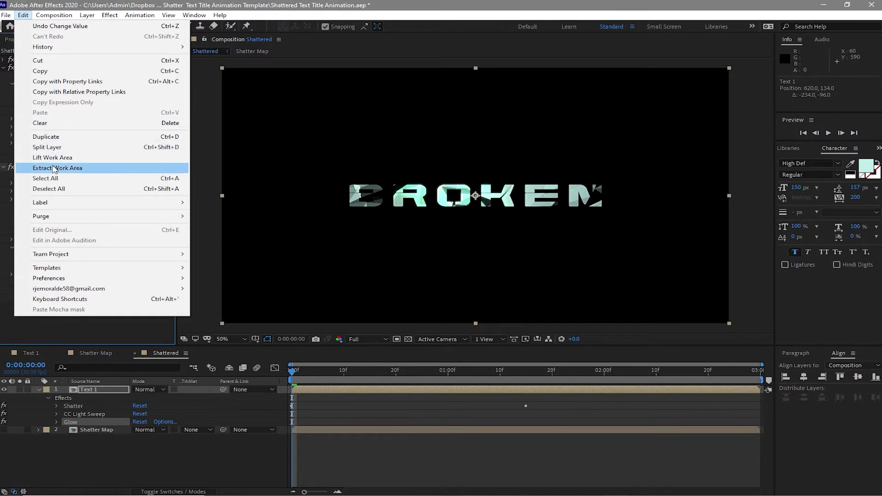
{"action": "left_click", "coordinate": [46, 136]}
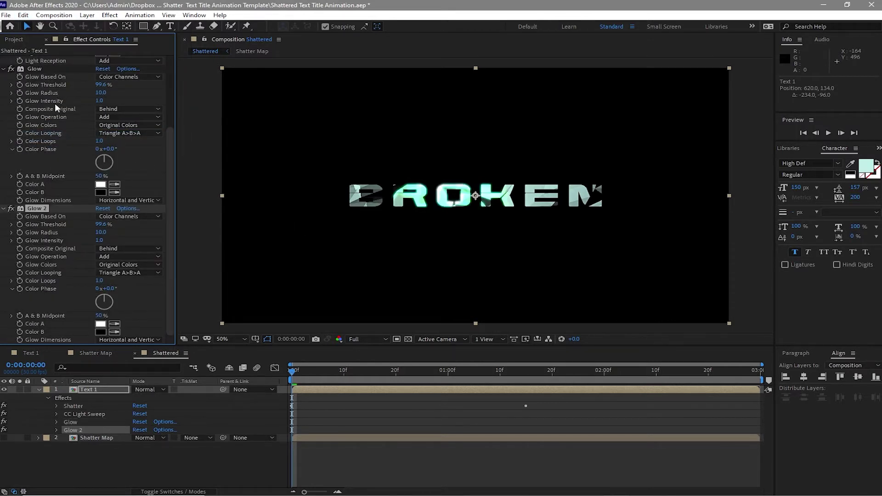
Move the CC Light Sweep centre right to 812,178 and play a preview
{"action": "scroll", "coordinate": [54, 106], "scroll_direction": "up", "scroll_amount": 4}
{"action": "scroll", "coordinate": [55, 172], "scroll_direction": "up", "scroll_amount": 1}
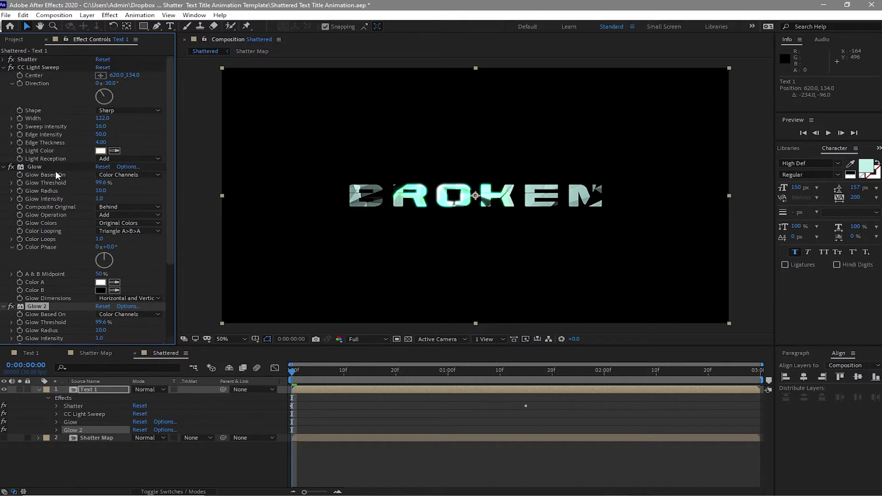
{"action": "left_click", "coordinate": [39, 67]}
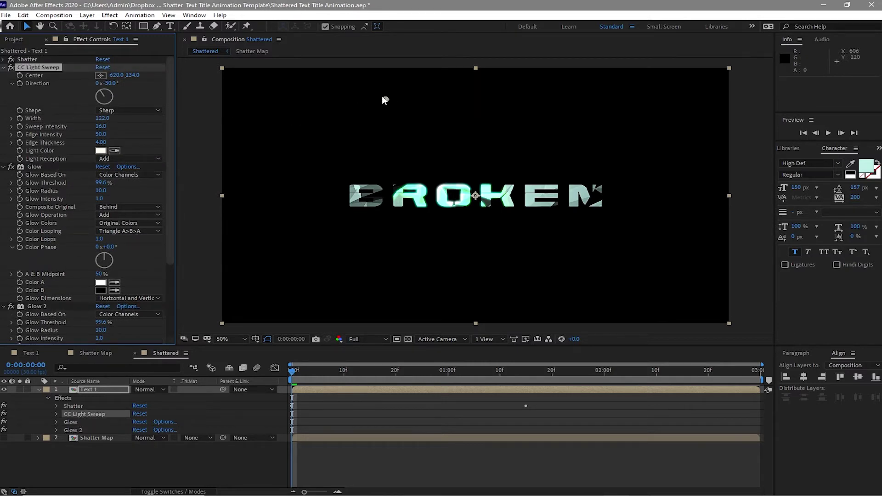
{"action": "left_click_drag", "start_coordinate": [385, 100], "coordinate": [437, 110]}
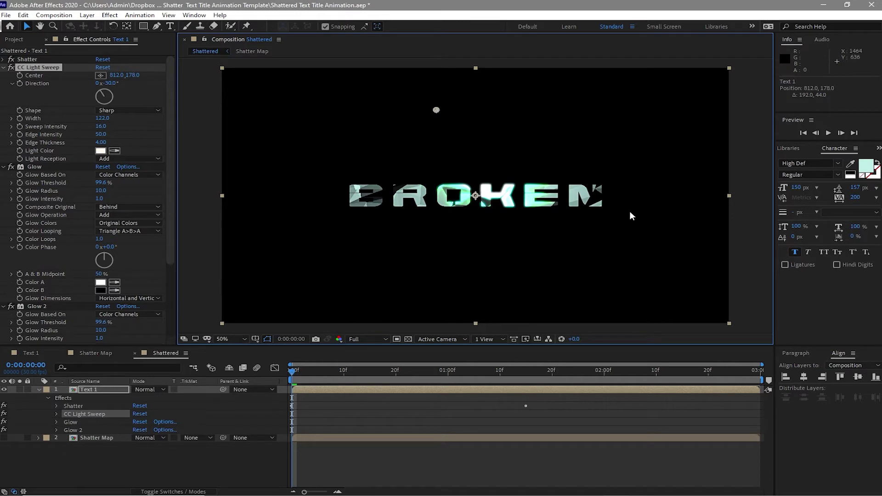
{"action": "left_click", "coordinate": [828, 132]}
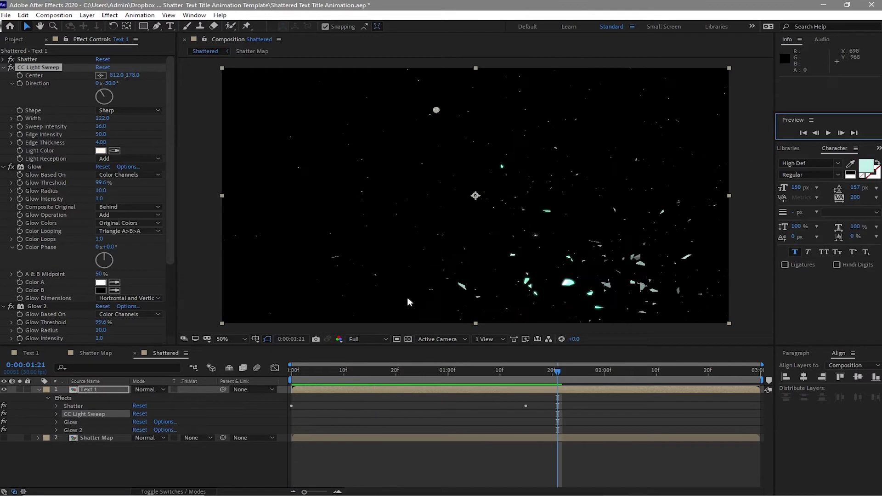
Collapse the CC Light Sweep, Glow and Glow 2 effect settings and return to the project list
{"action": "left_click", "coordinate": [4, 68]}
{"action": "left_click", "coordinate": [5, 76]}
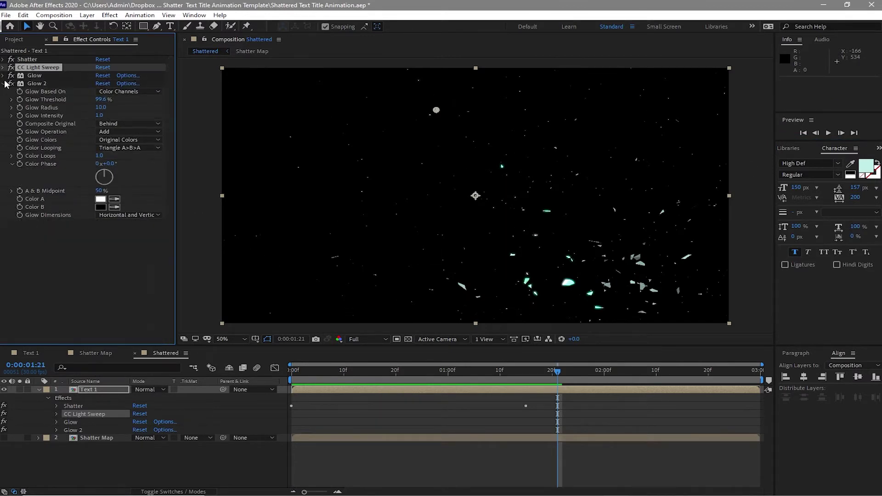
{"action": "left_click", "coordinate": [4, 84]}
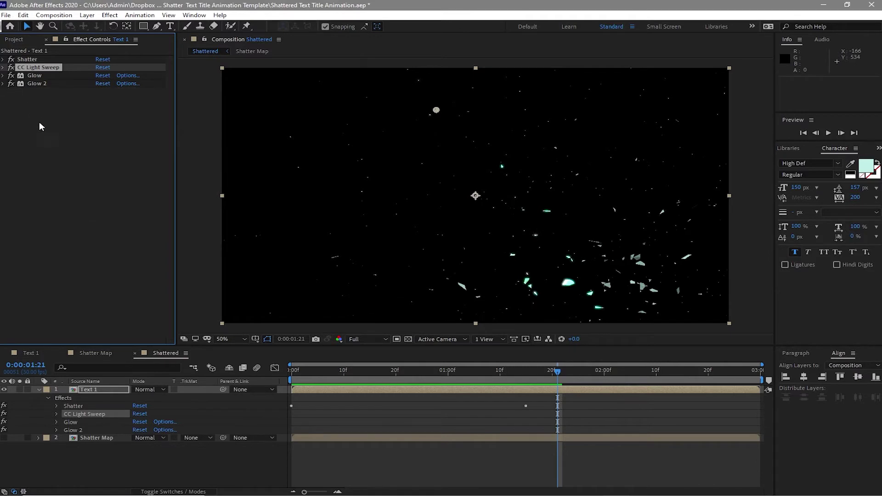
{"action": "left_click", "coordinate": [18, 42]}
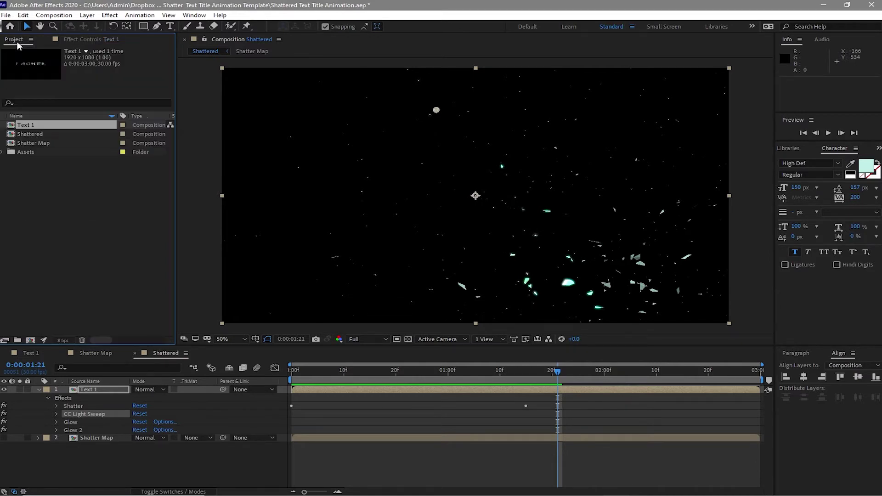
{"action": "left_click", "coordinate": [51, 172]}
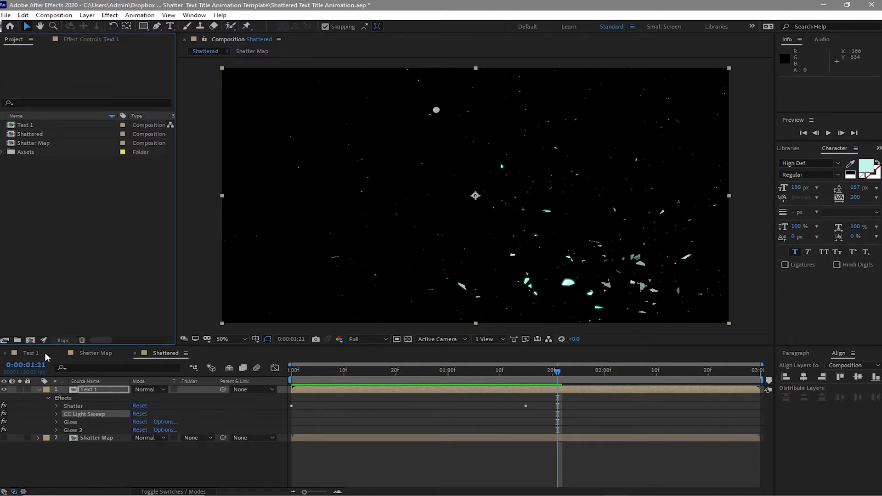
Create a Scene 1 folder holding Text 1, Shattered and Shatter Map
{"action": "left_click", "coordinate": [18, 341]}
{"action": "type", "text": "Scene 1"}
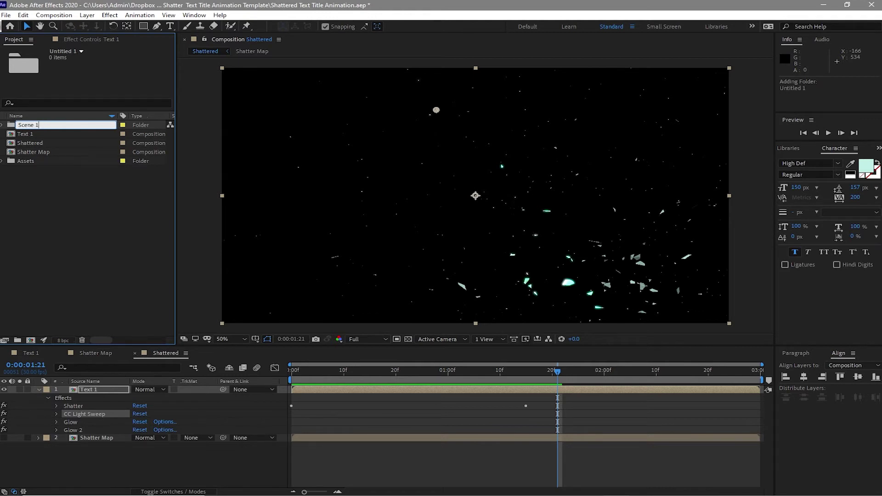
{"action": "left_click", "coordinate": [34, 205]}
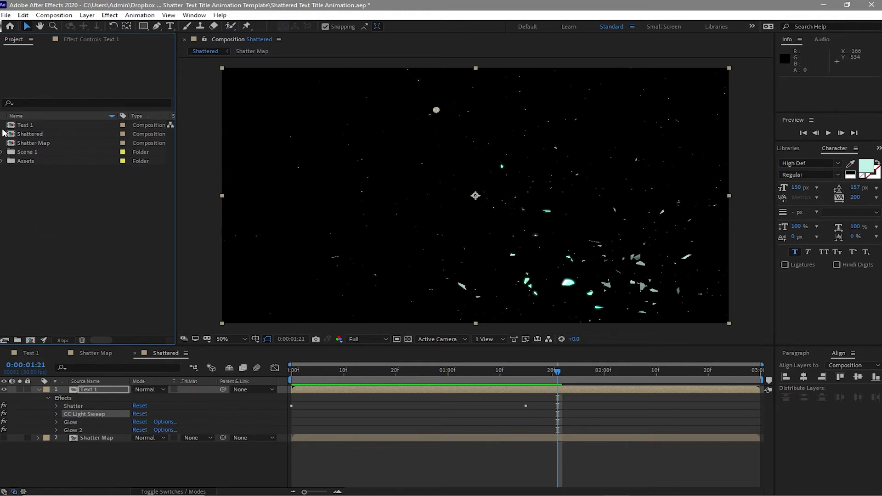
{"action": "left_click_drag", "start_coordinate": [5, 123], "coordinate": [32, 156]}
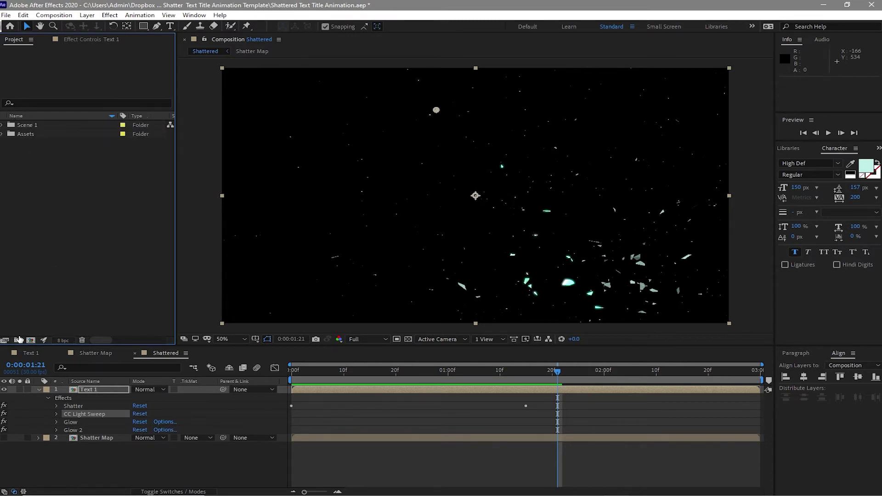
Create a Scene 2 folder and place duplicates of the three Scene 1 comps in it
{"action": "left_click", "coordinate": [18, 340]}
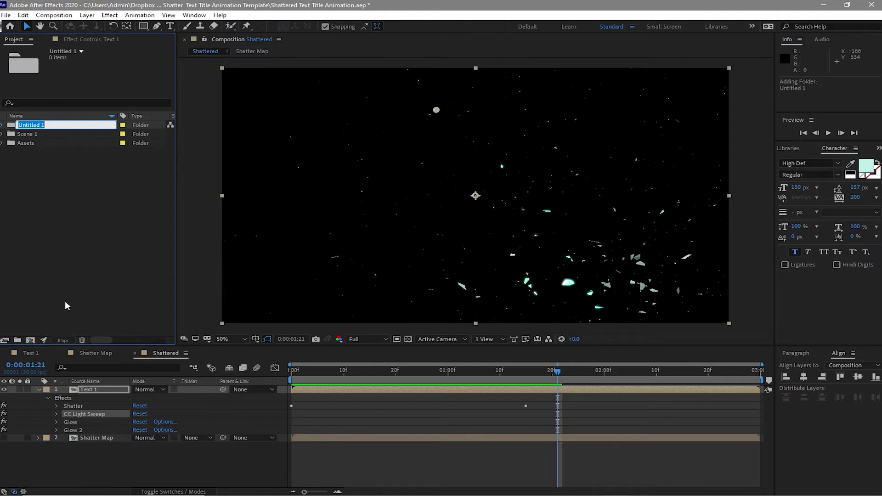
{"action": "type", "text": "Scene 2"}
{"action": "left_click", "coordinate": [27, 184]}
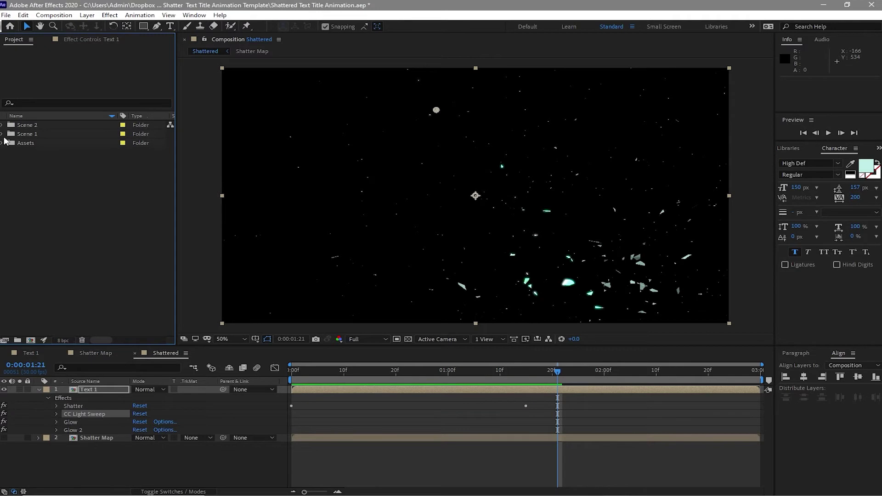
{"action": "left_click", "coordinate": [2, 133]}
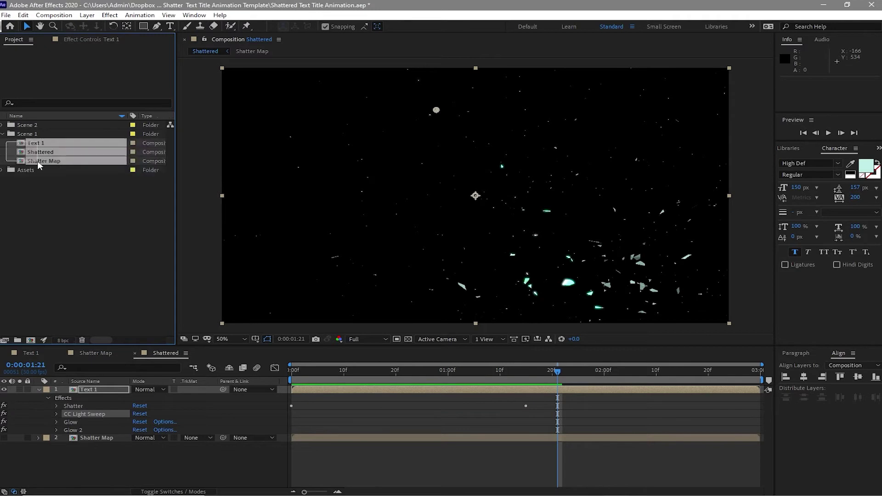
{"action": "left_click", "coordinate": [21, 15]}
{"action": "left_click", "coordinate": [56, 138]}
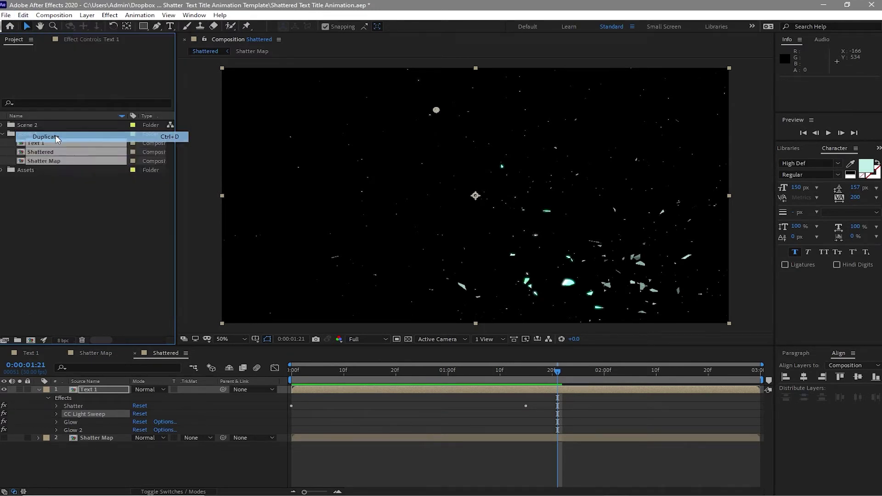
{"action": "left_click_drag", "start_coordinate": [51, 144], "coordinate": [51, 132]}
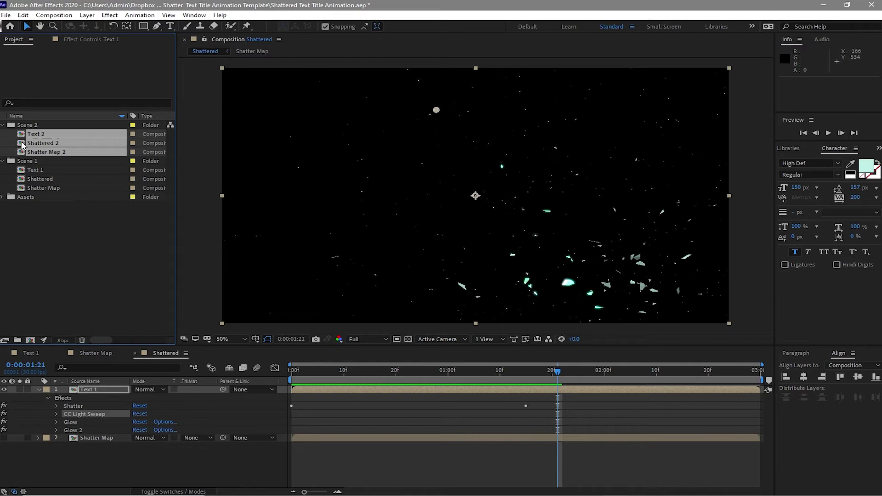
Open the duplicated comps, close the Text 1, Shatter Map and Shattered timelines, and show the text comp
{"action": "double_click", "coordinate": [23, 144]}
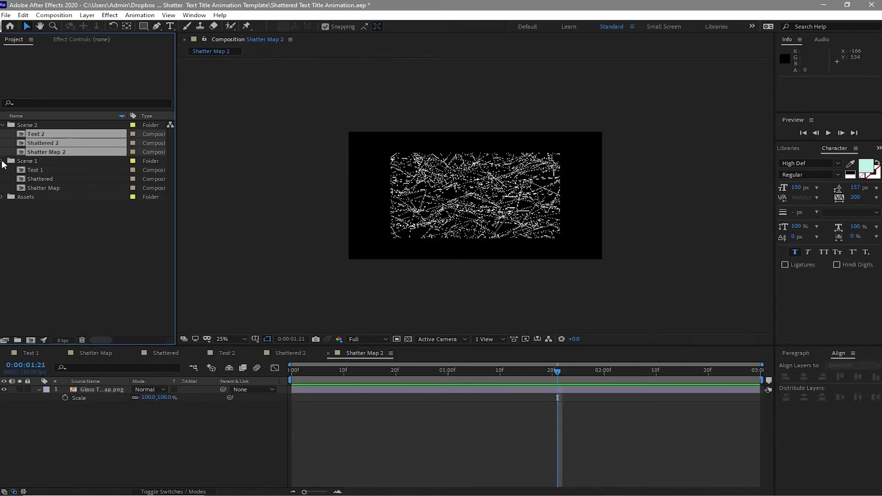
{"action": "left_click", "coordinate": [3, 161]}
{"action": "left_click", "coordinate": [5, 354]}
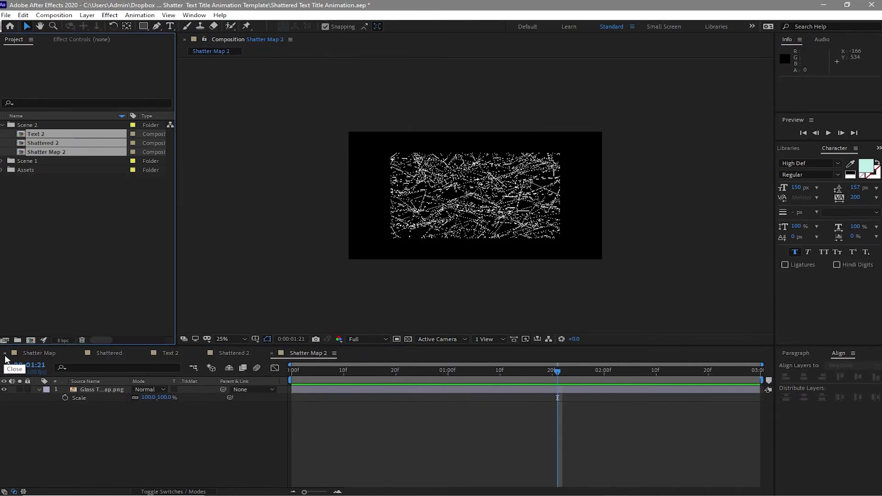
{"action": "left_click", "coordinate": [5, 353]}
{"action": "left_click", "coordinate": [5, 353]}
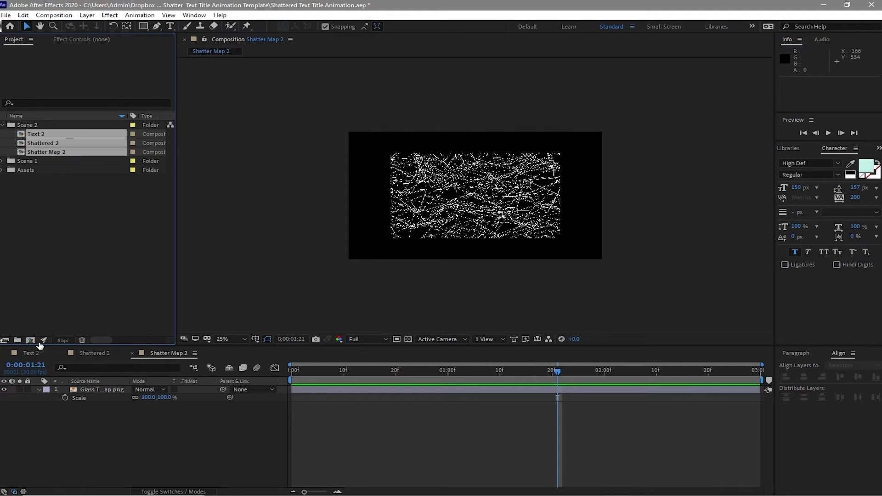
{"action": "left_click", "coordinate": [34, 354]}
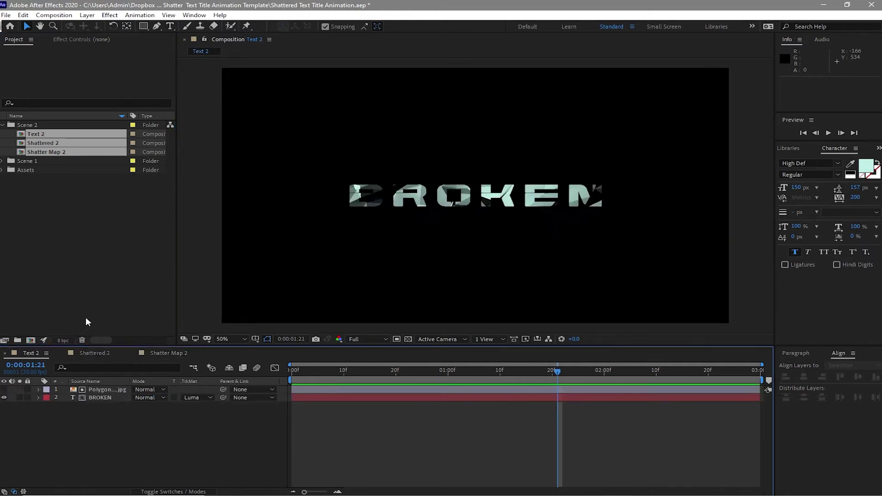
Replace the BROKEN title with YET on one line and SURVIVED below it
{"action": "double_click", "coordinate": [100, 398]}
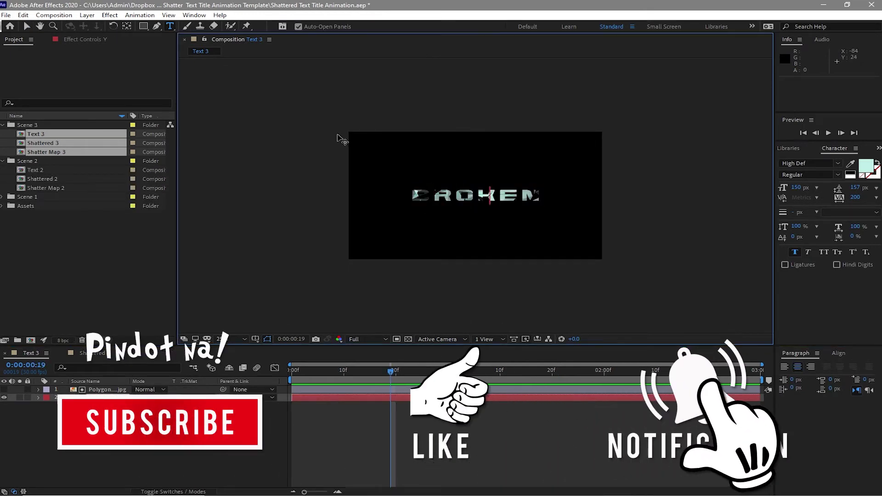
{"action": "type", "text": "YET"}
{"action": "key", "text": "Return"}
{"action": "type", "text": "SURVI"}
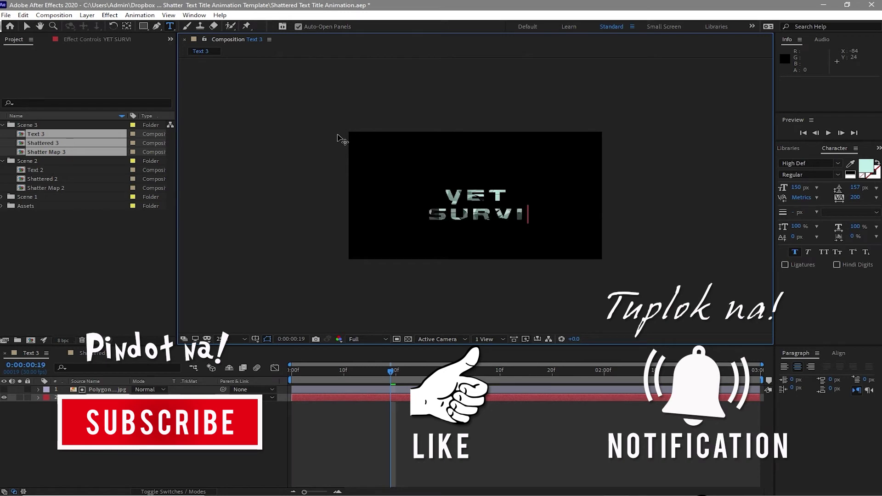
{"action": "type", "text": "VED"}
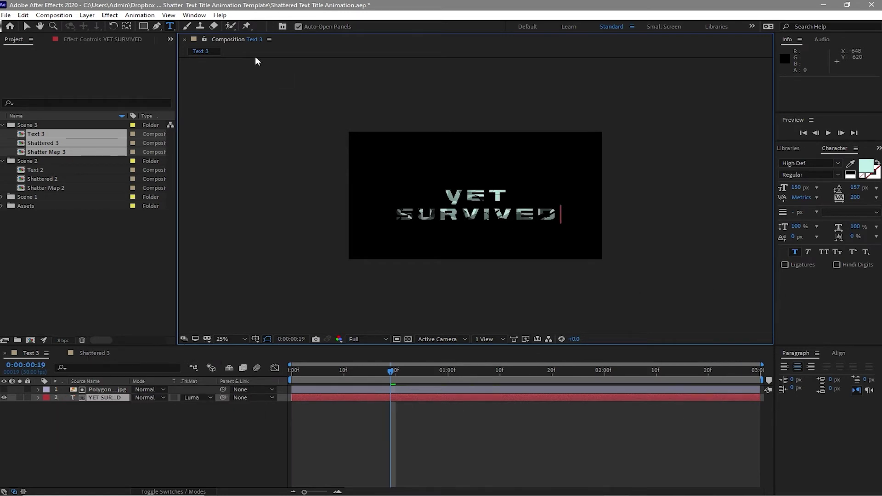
{"action": "left_click", "coordinate": [27, 26]}
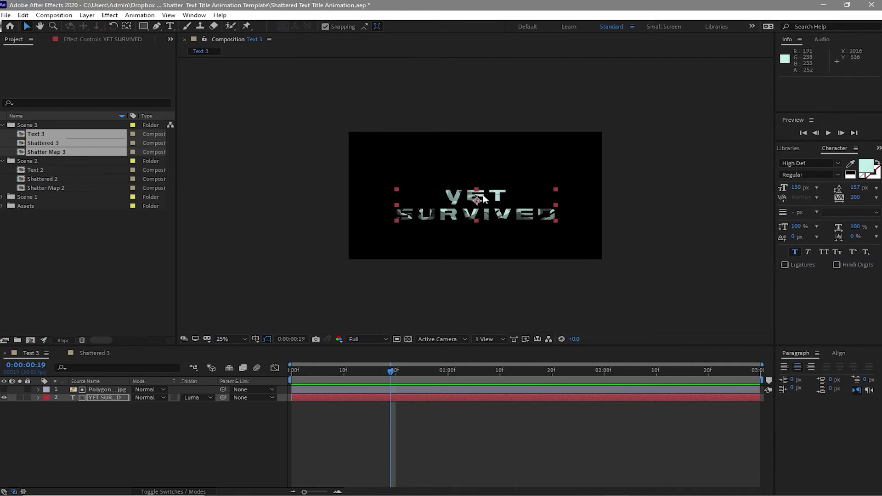
Set the word YET to a 72 px font size
{"action": "double_click", "coordinate": [483, 195]}
{"action": "left_click_drag", "start_coordinate": [503, 198], "coordinate": [444, 186]}
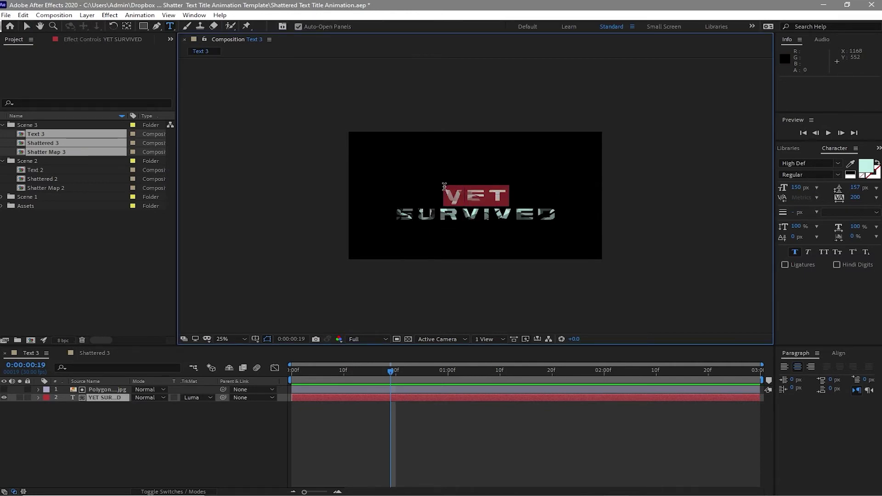
{"action": "left_click", "coordinate": [816, 187]}
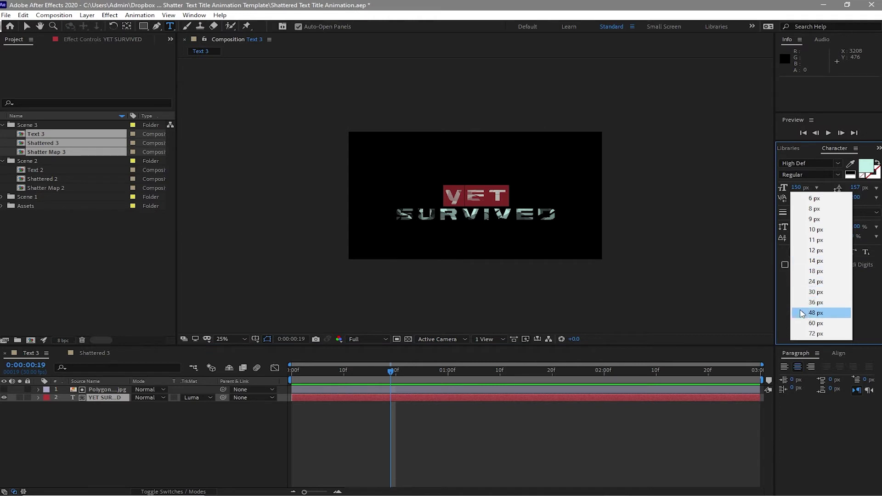
{"action": "left_click", "coordinate": [812, 332]}
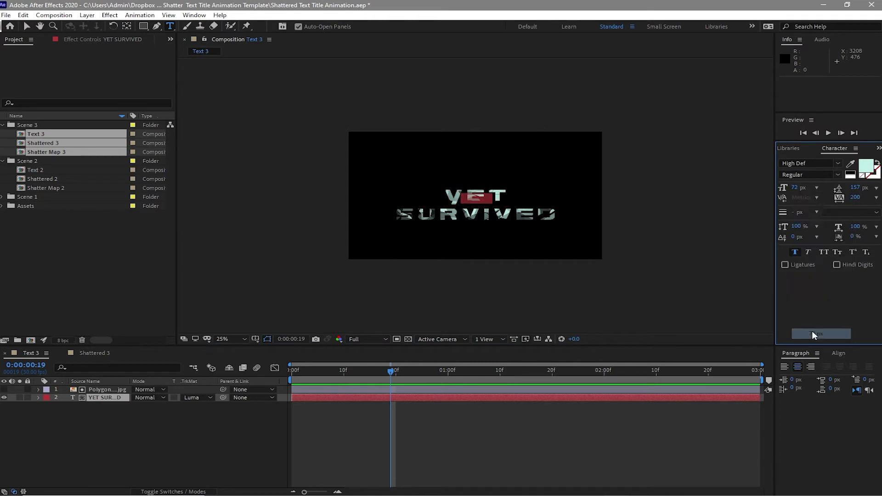
{"action": "left_click", "coordinate": [114, 398]}
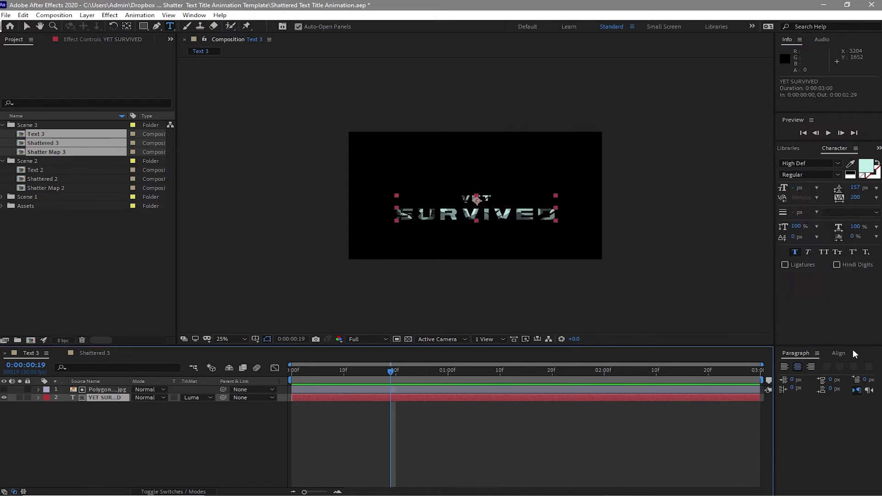
{"action": "left_click", "coordinate": [839, 353]}
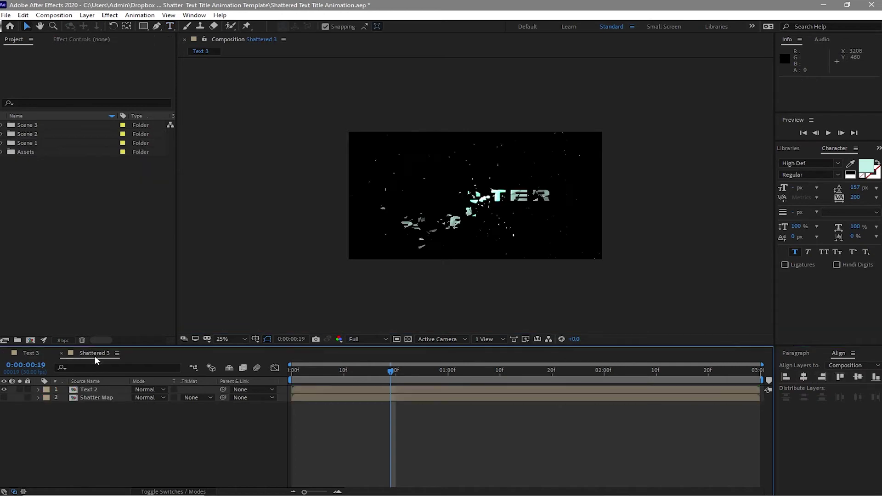
Replace Shattered 3's Text 2 layer with the Text 3 comp and preview from the first frame
{"action": "left_click", "coordinate": [94, 391]}
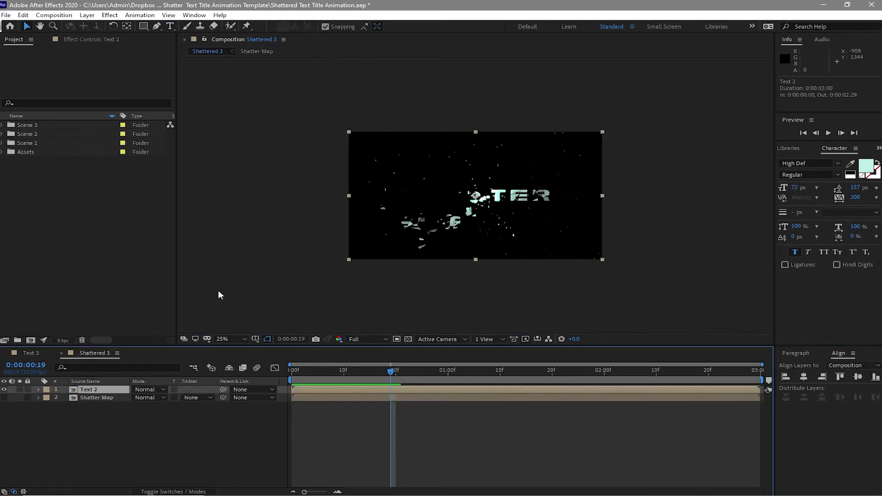
{"action": "left_click", "coordinate": [2, 126]}
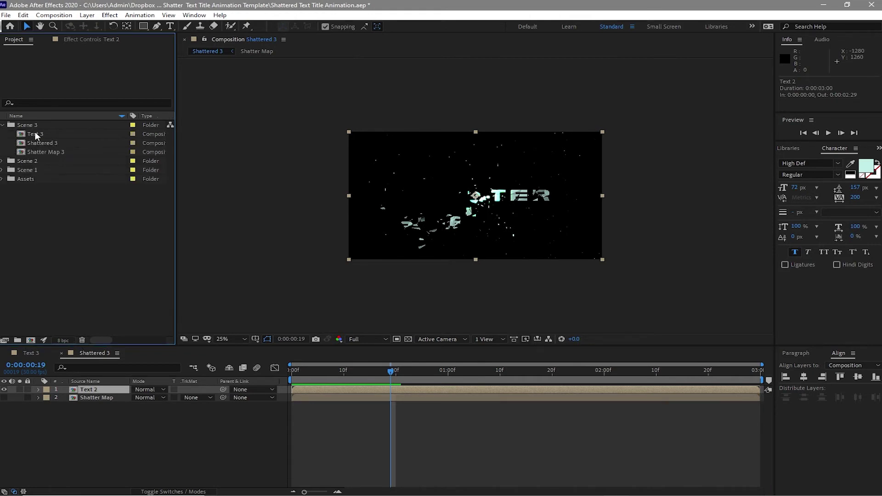
{"action": "left_click", "coordinate": [37, 134]}
{"action": "left_click_drag", "start_coordinate": [48, 134], "coordinate": [72, 399]}
{"action": "key", "text": "Home"}
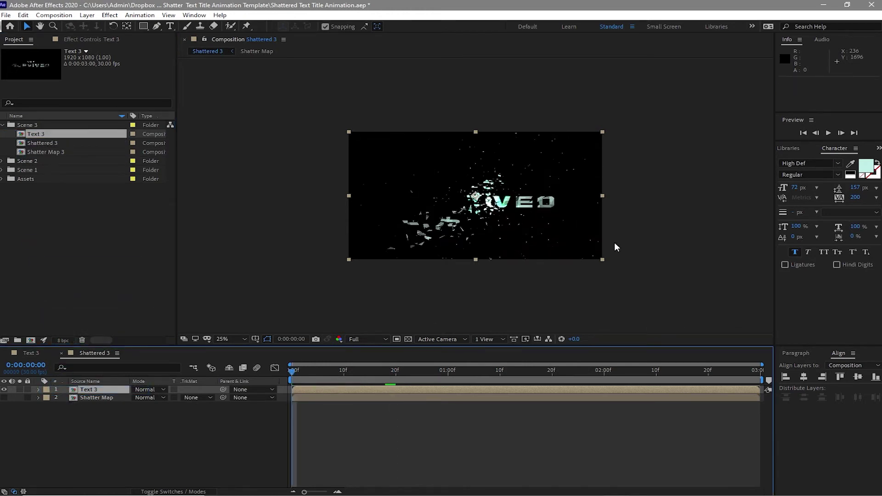
{"action": "left_click", "coordinate": [828, 133]}
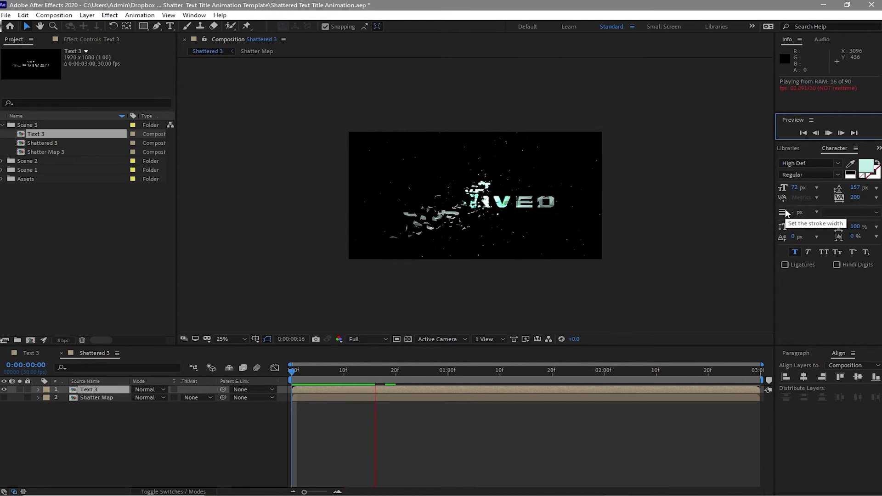
Stop the preview and select the title layer's two Position keyframes
{"action": "left_click", "coordinate": [539, 391]}
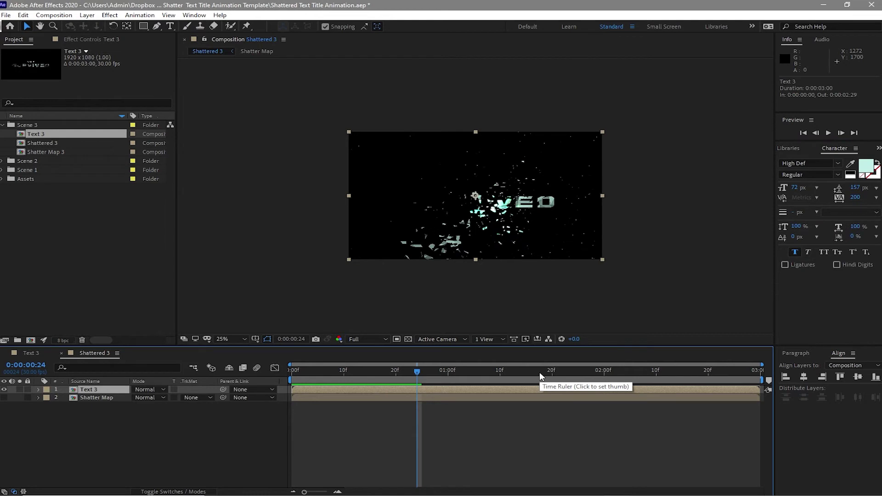
{"action": "key", "text": "u"}
{"action": "left_click_drag", "start_coordinate": [539, 398], "coordinate": [274, 417]}
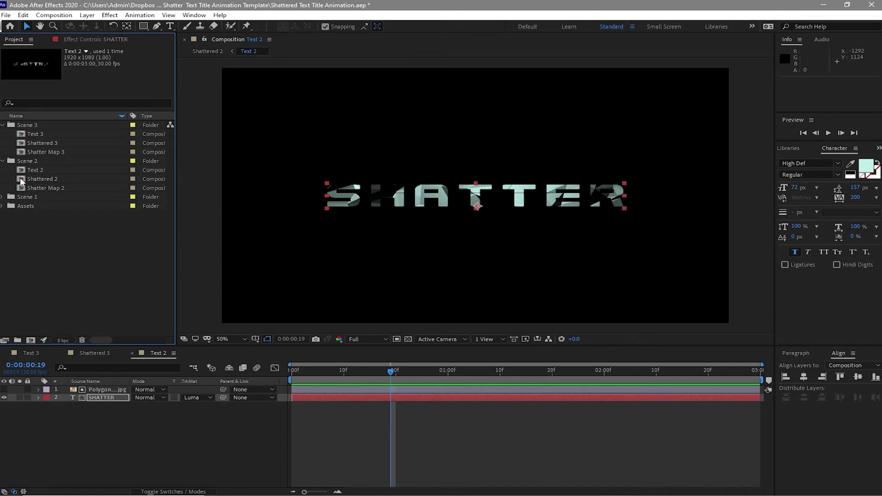
In Shattered 2, apply Easy Ease (F9) to Text 2's two Position keyframes
{"action": "right_click", "coordinate": [20, 179]}
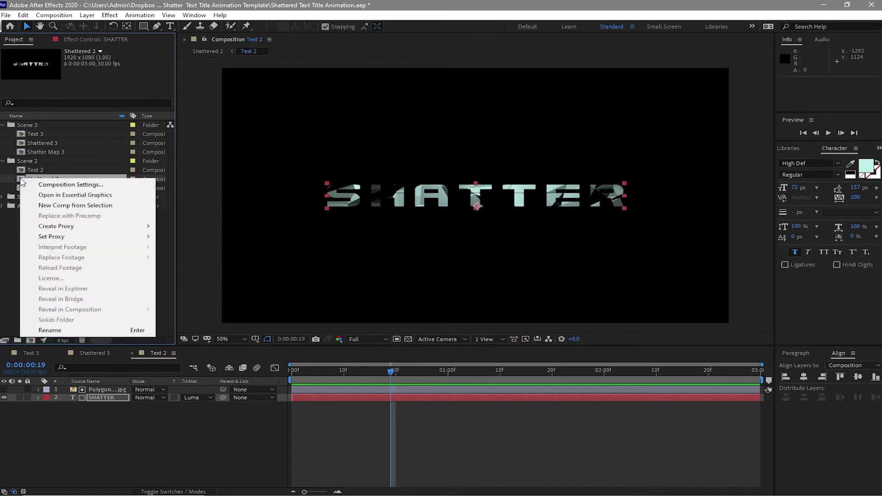
{"action": "key", "text": "Escape"}
{"action": "double_click", "coordinate": [20, 180]}
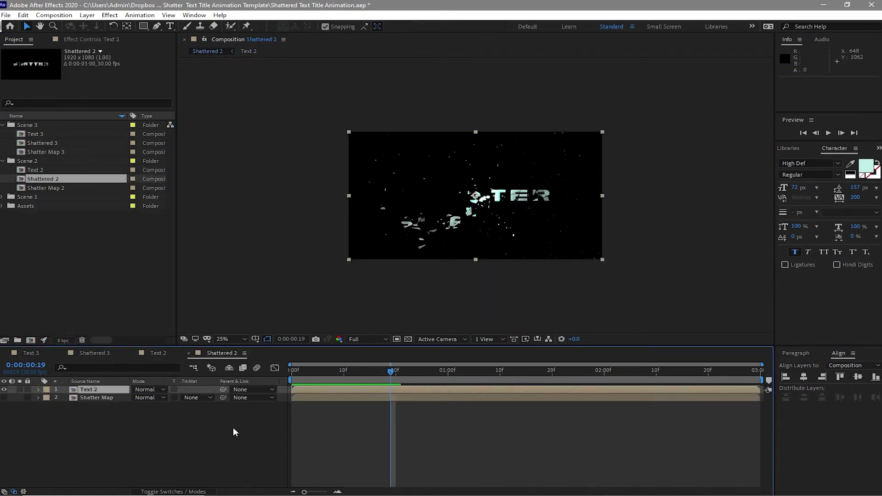
{"action": "key", "text": "u"}
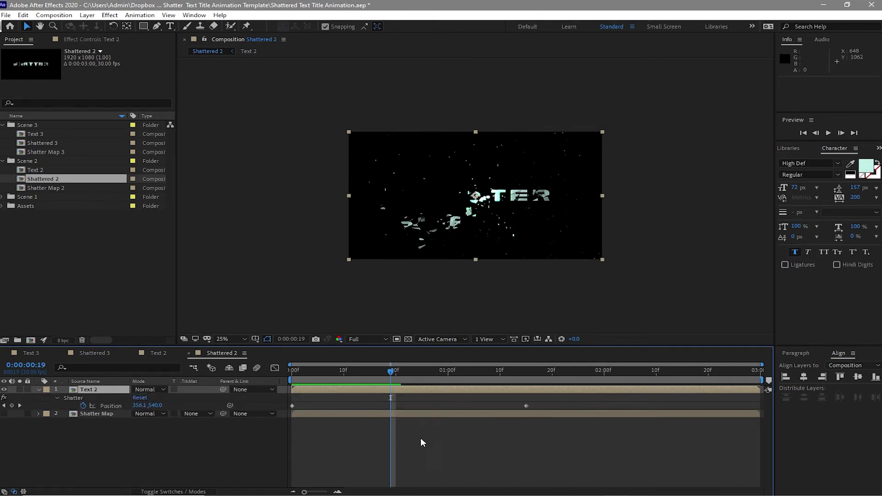
{"action": "left_click_drag", "start_coordinate": [541, 407], "coordinate": [524, 432]}
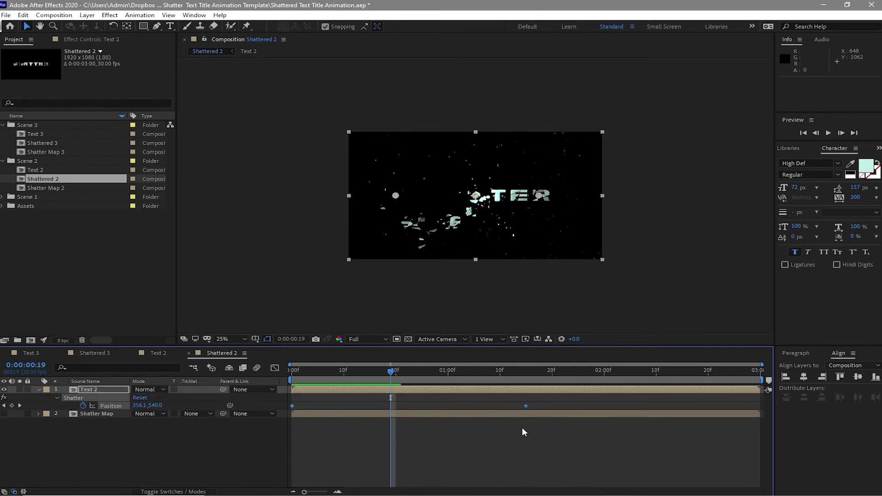
{"action": "key", "text": "F9"}
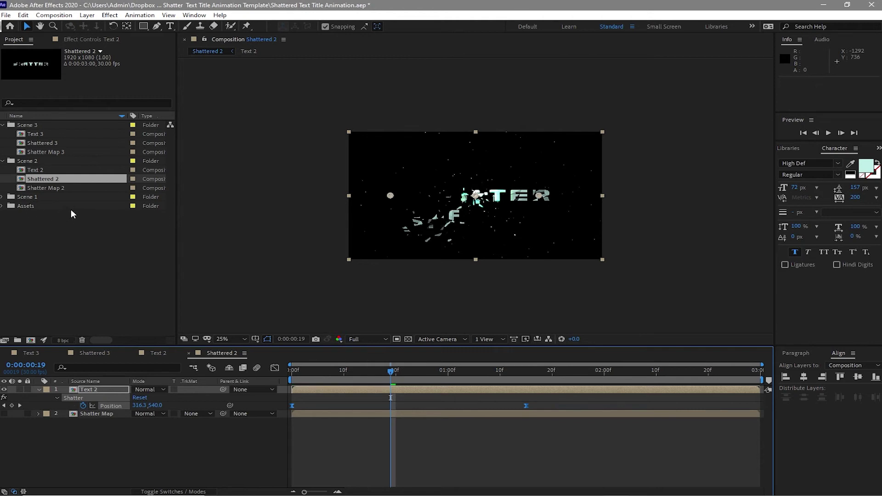
In the Scene 1 Shattered comp, ease Text 1's two Shatter Position keyframes
{"action": "left_click", "coordinate": [3, 197]}
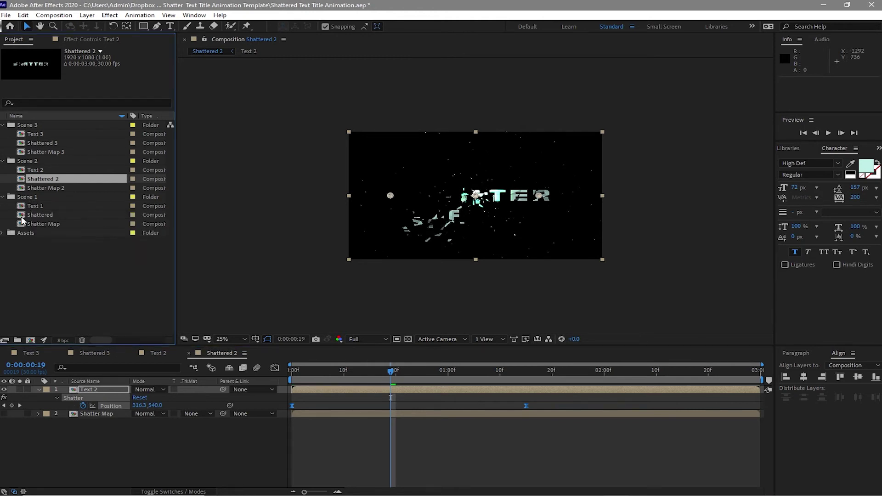
{"action": "double_click", "coordinate": [22, 217]}
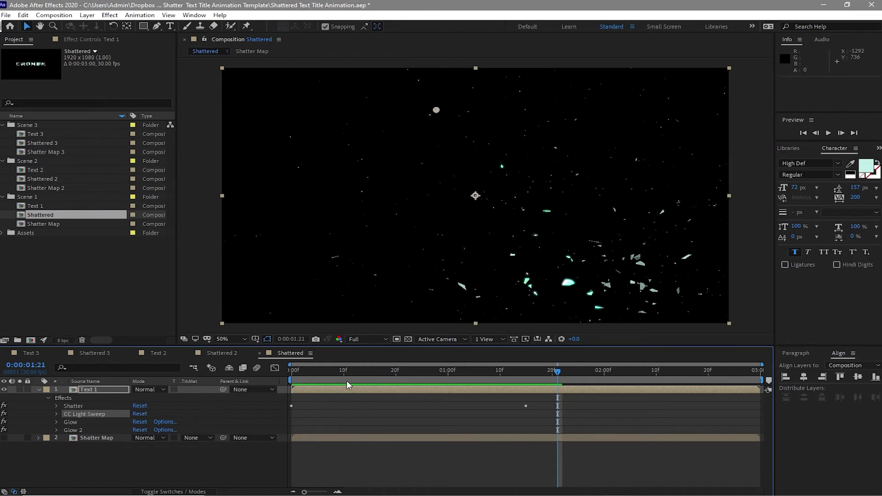
{"action": "left_click", "coordinate": [352, 391]}
{"action": "key", "text": "u"}
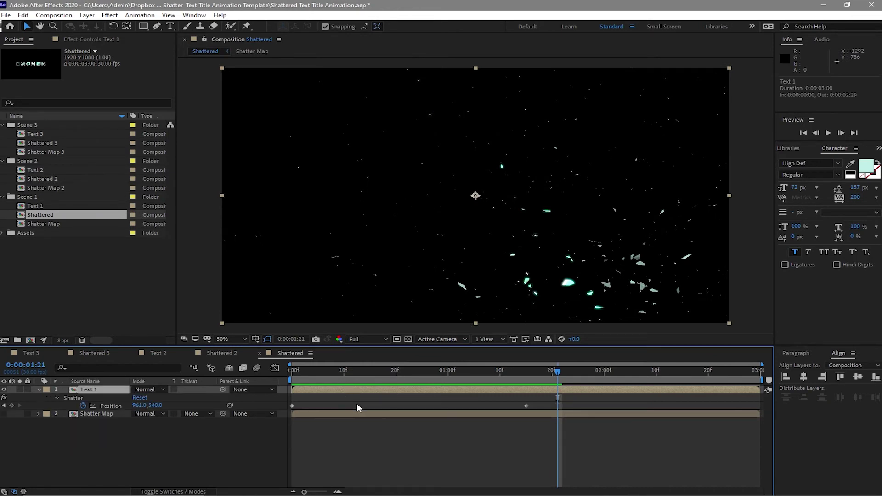
{"action": "key", "text": "ctrl+alt+a"}
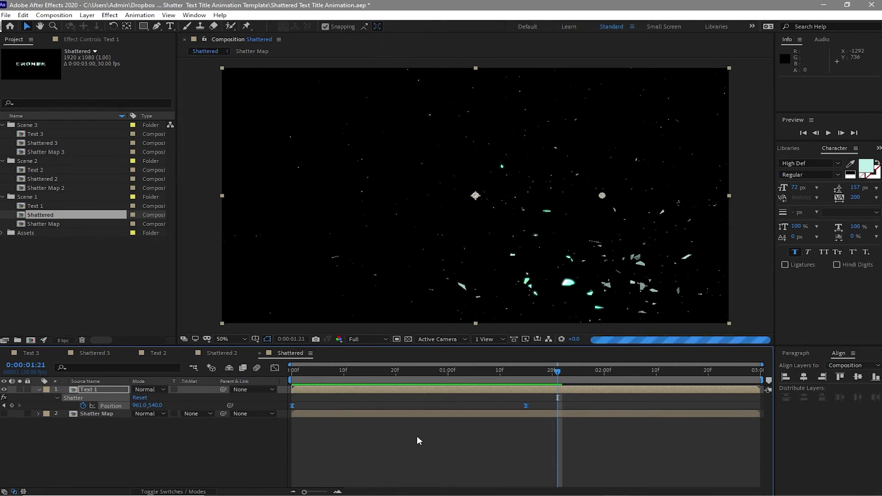
{"action": "left_click", "coordinate": [2, 197]}
Create a 1920×1080, 30 fps composition named Main with a duration of 0:00:10:00
{"action": "left_click", "coordinate": [3, 161]}
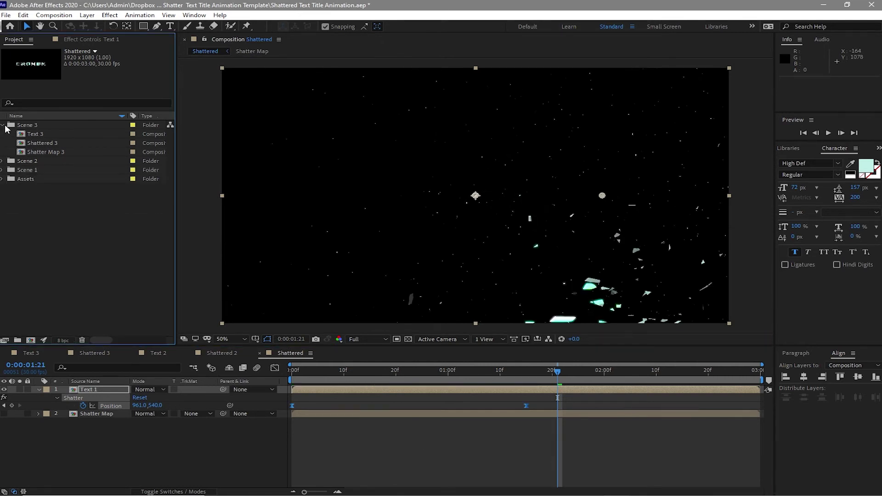
{"action": "left_click", "coordinate": [2, 124]}
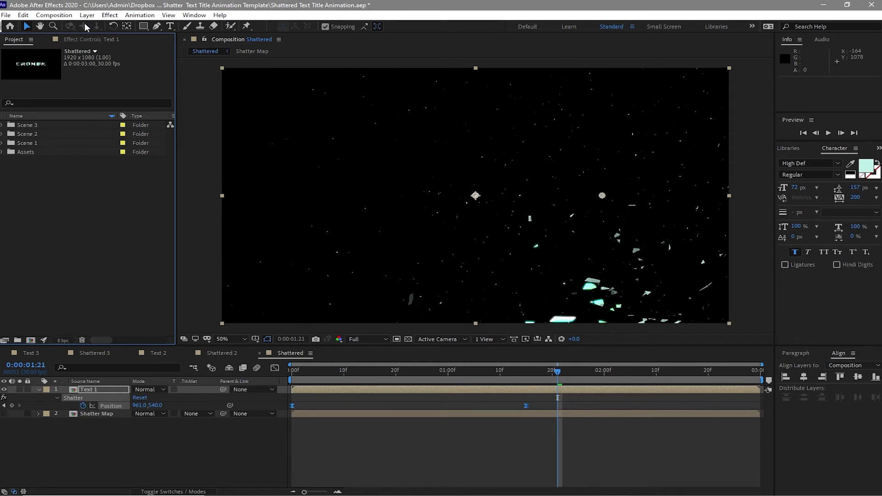
{"action": "left_click", "coordinate": [69, 15]}
{"action": "left_click", "coordinate": [72, 27]}
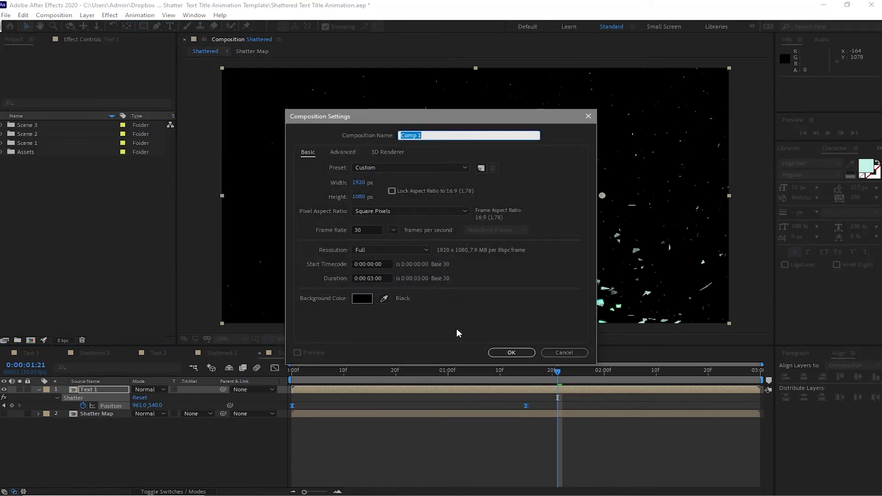
{"action": "type", "text": "Main"}
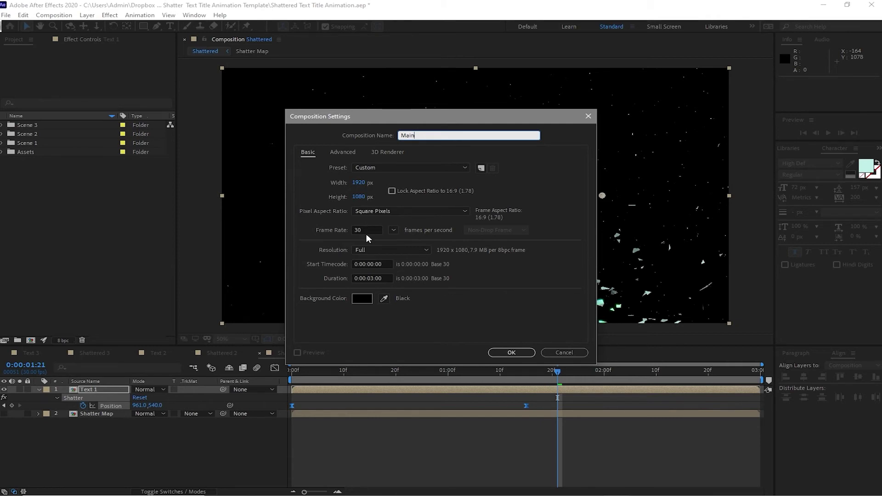
{"action": "left_click", "coordinate": [373, 277]}
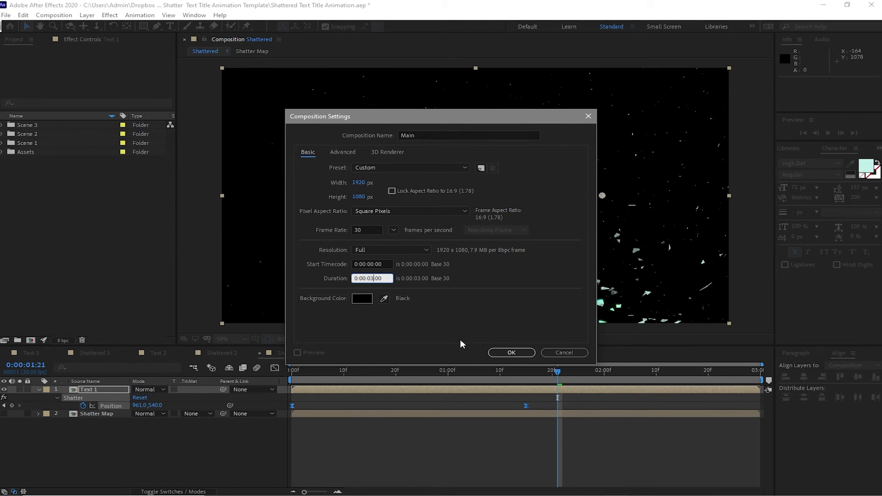
{"action": "key", "text": "BackSpace"}
{"action": "type", "text": "1"}
{"action": "left_click", "coordinate": [506, 352]}
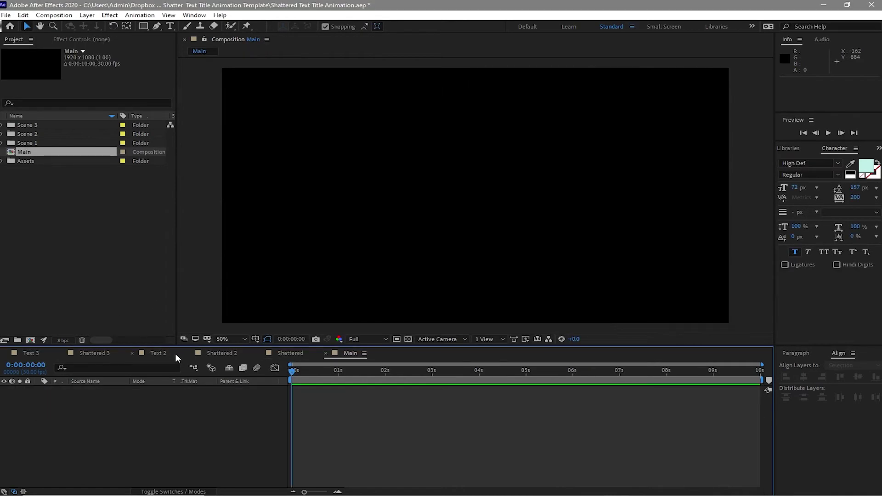
Add Shattered, Shattered 2 and Shattered 3 to the Main timeline
{"action": "left_click", "coordinate": [2, 143]}
{"action": "left_click_drag", "start_coordinate": [40, 161], "coordinate": [64, 407]}
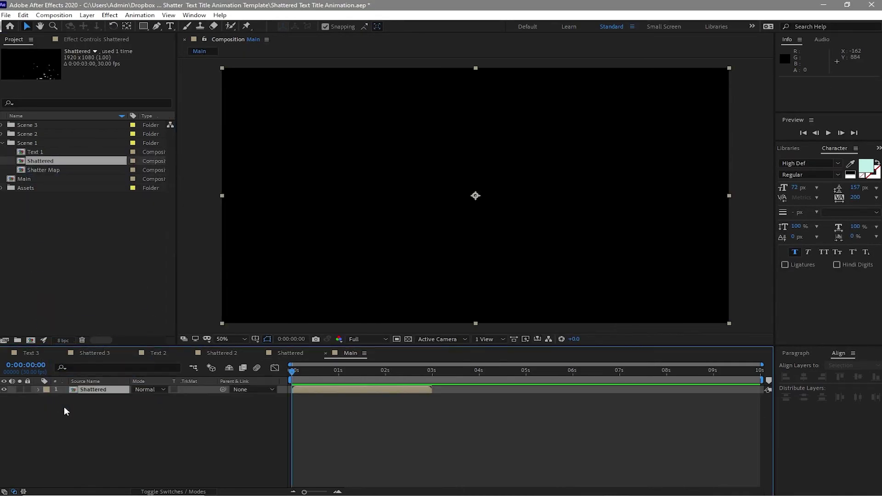
{"action": "left_click", "coordinate": [2, 134]}
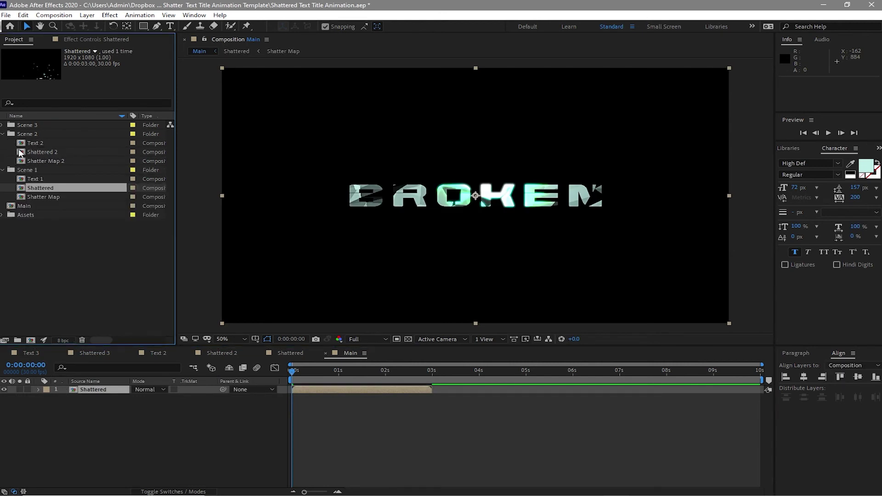
{"action": "left_click_drag", "start_coordinate": [21, 153], "coordinate": [69, 399]}
{"action": "left_click", "coordinate": [2, 125]}
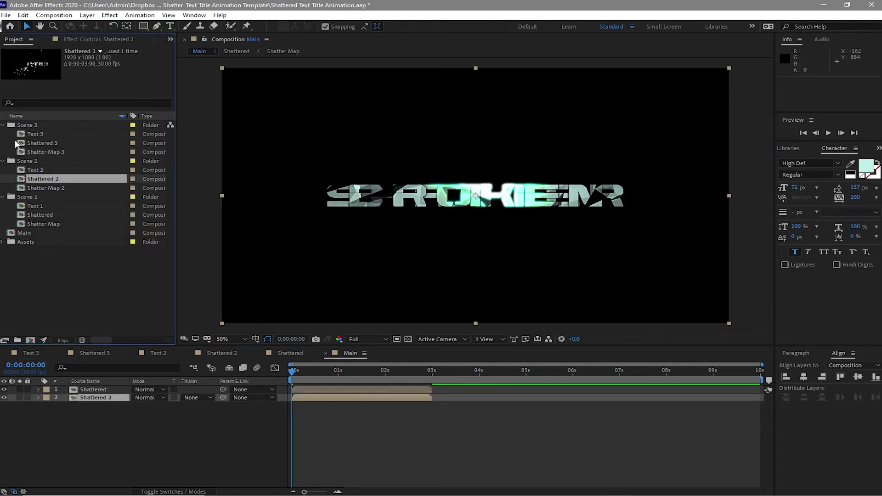
{"action": "left_click_drag", "start_coordinate": [23, 142], "coordinate": [73, 413]}
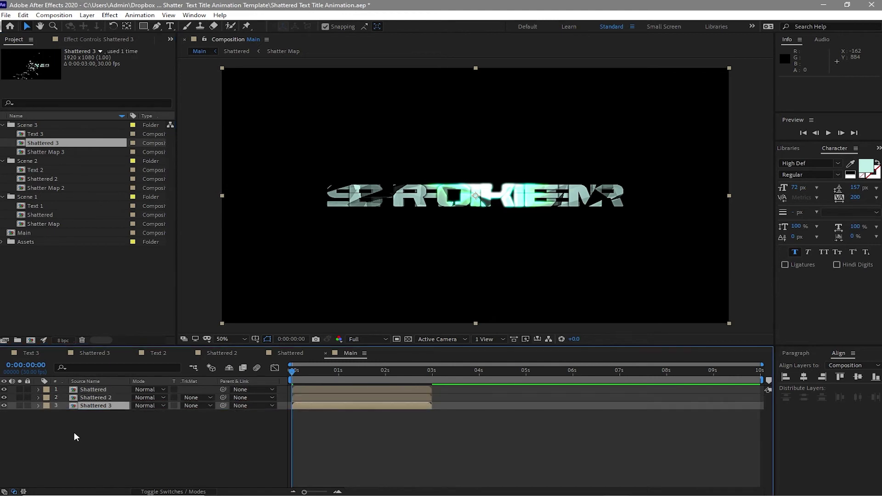
Start Shattered 2 at 3 seconds and Shattered 3 at 6 seconds, then preview Main from the start
{"action": "left_click", "coordinate": [433, 371]}
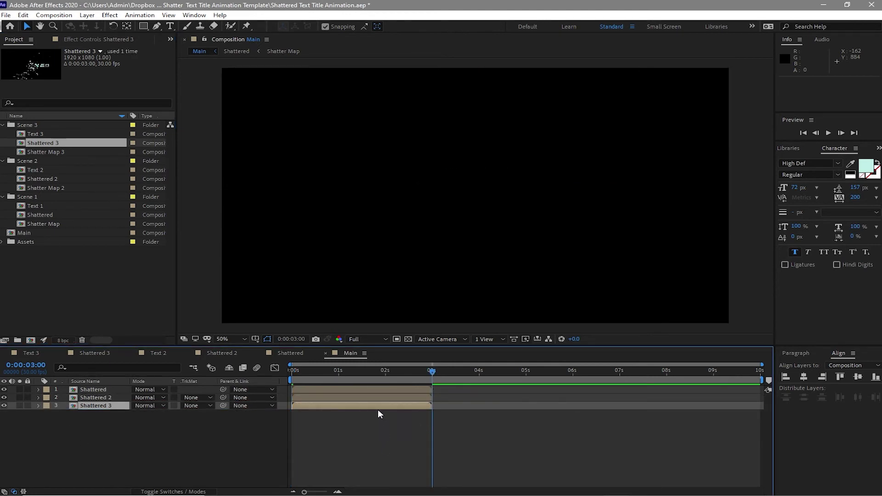
{"action": "left_click_drag", "start_coordinate": [375, 399], "coordinate": [515, 412]}
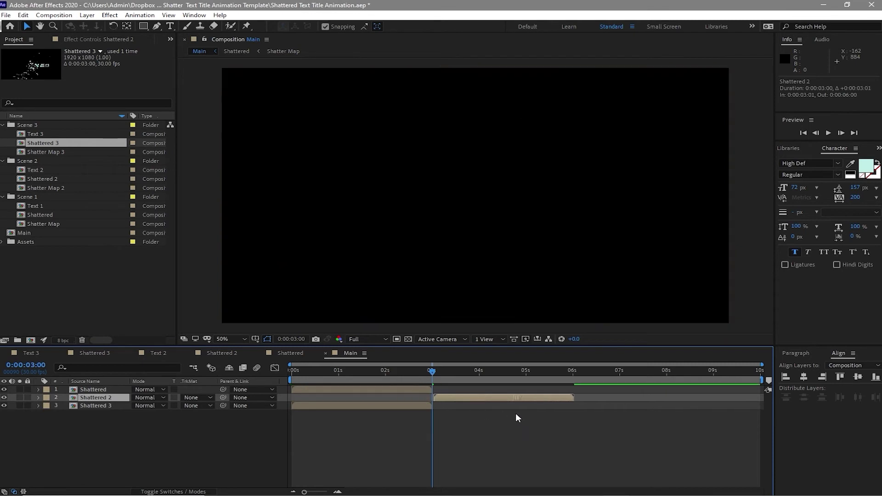
{"action": "left_click_drag", "start_coordinate": [421, 407], "coordinate": [699, 432]}
{"action": "key", "text": "Home"}
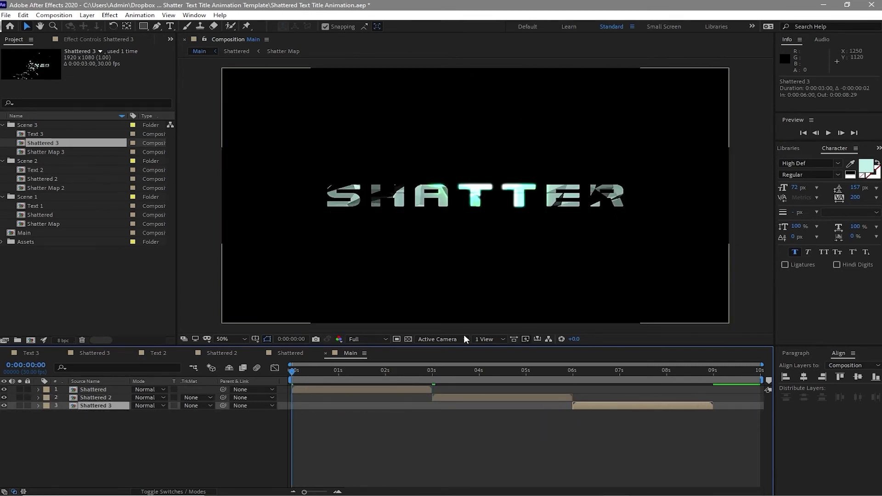
{"action": "left_click", "coordinate": [828, 134]}
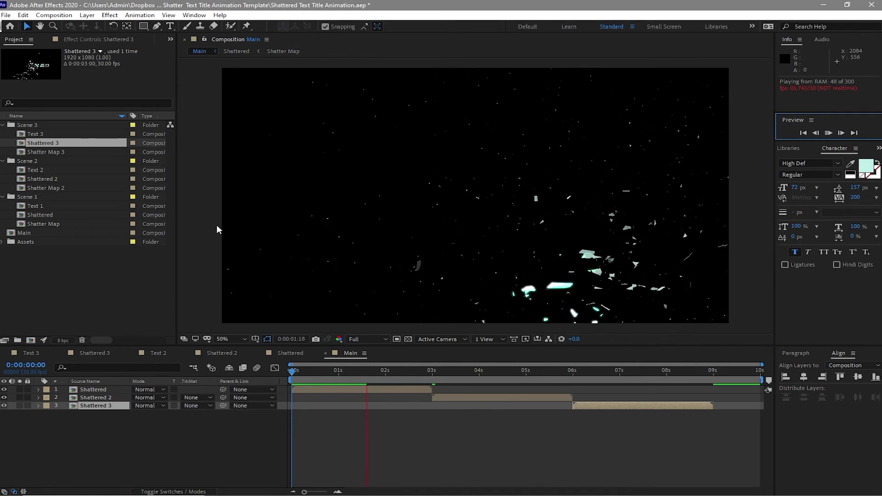
Set the Shatter Physics Gravity of Text 3 in Shattered 3 to 0
{"action": "left_click", "coordinate": [96, 354]}
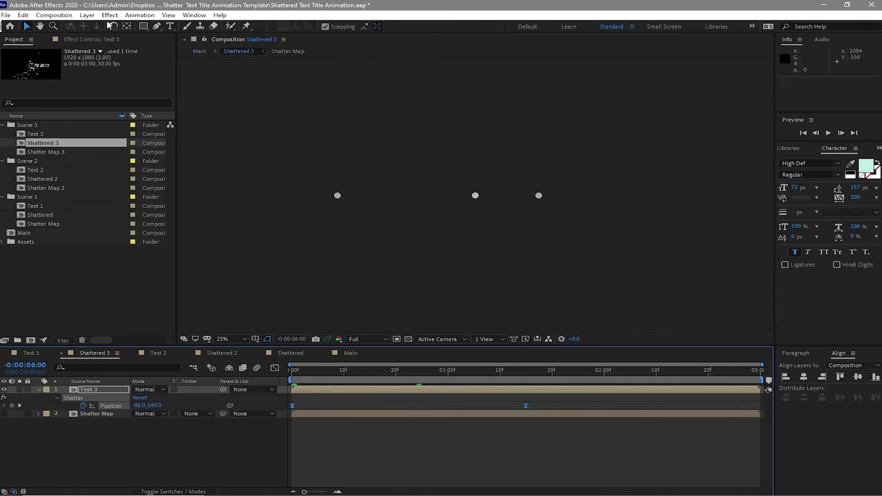
{"action": "left_click", "coordinate": [91, 40]}
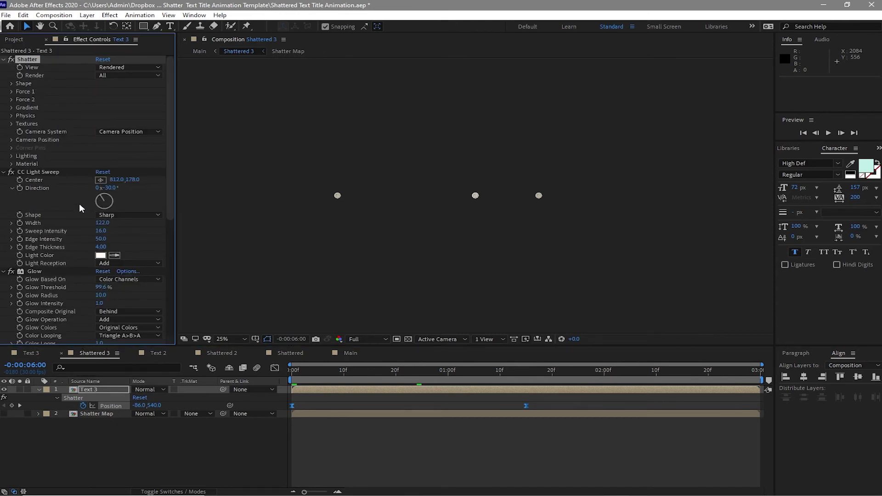
{"action": "left_click", "coordinate": [11, 129]}
{"action": "left_click", "coordinate": [11, 115]}
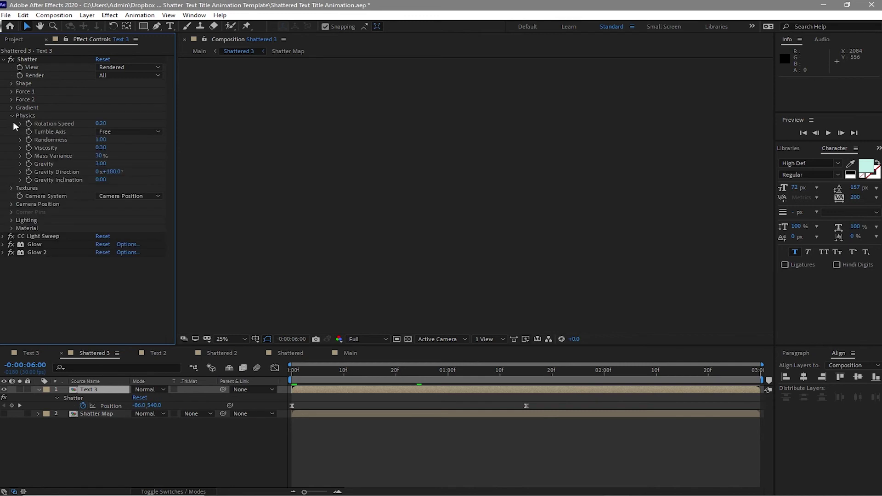
{"action": "left_click", "coordinate": [100, 164]}
Set the Shatter Physics Gravity of Text 2 in Shattered 2 to 0
{"action": "left_click", "coordinate": [223, 354]}
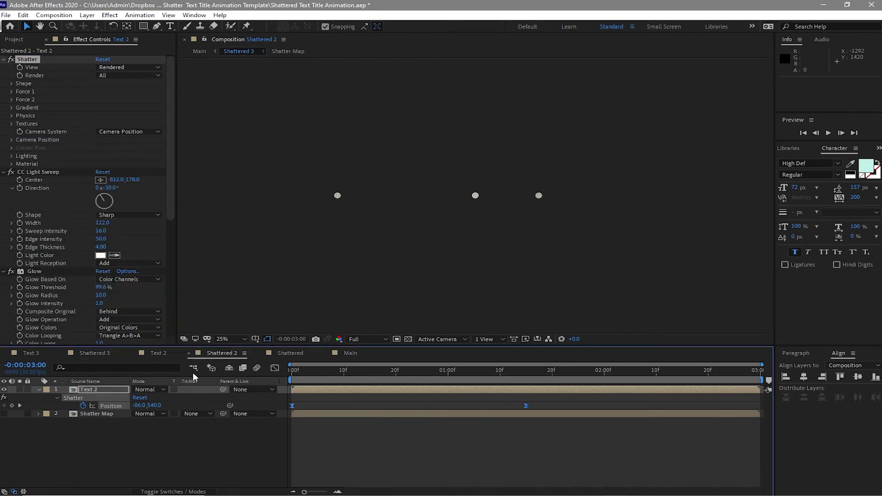
{"action": "scroll", "coordinate": [6, 274], "scroll_direction": "up", "scroll_amount": 1}
{"action": "left_click", "coordinate": [4, 279]}
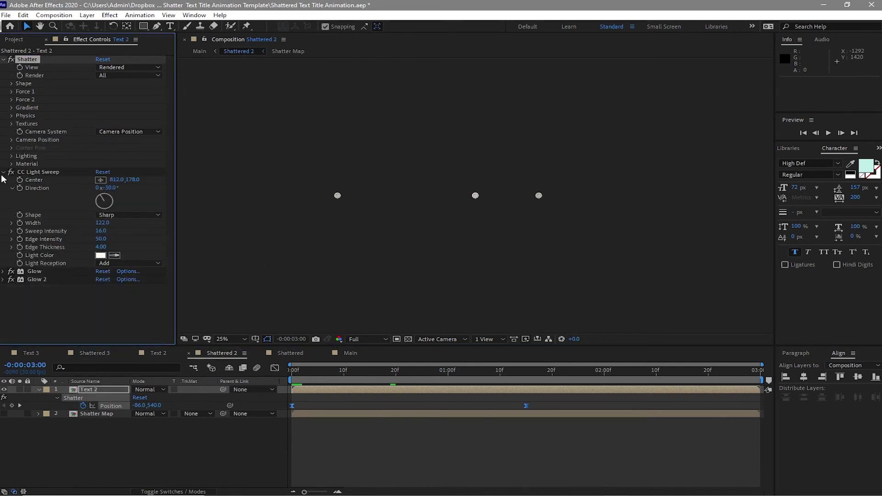
{"action": "left_click", "coordinate": [4, 172]}
{"action": "left_click", "coordinate": [11, 115]}
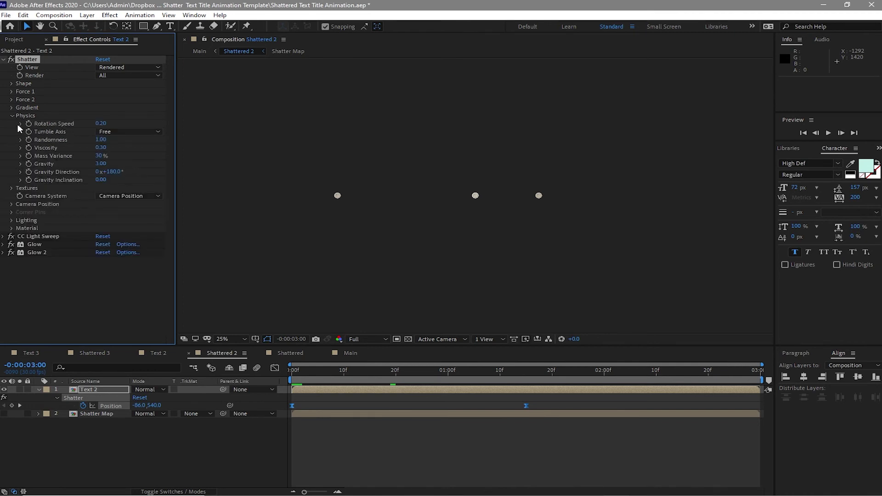
{"action": "left_click", "coordinate": [103, 164]}
{"action": "type", "text": "0"}
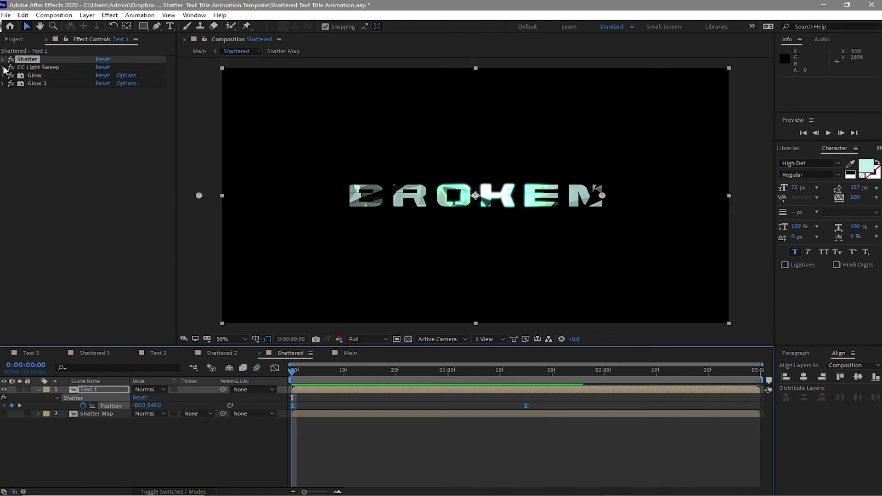
Change Text 1's Shatter Gravity from 3.00 to 0 in the Shattered comp and collapse the effect
{"action": "left_click", "coordinate": [2, 64]}
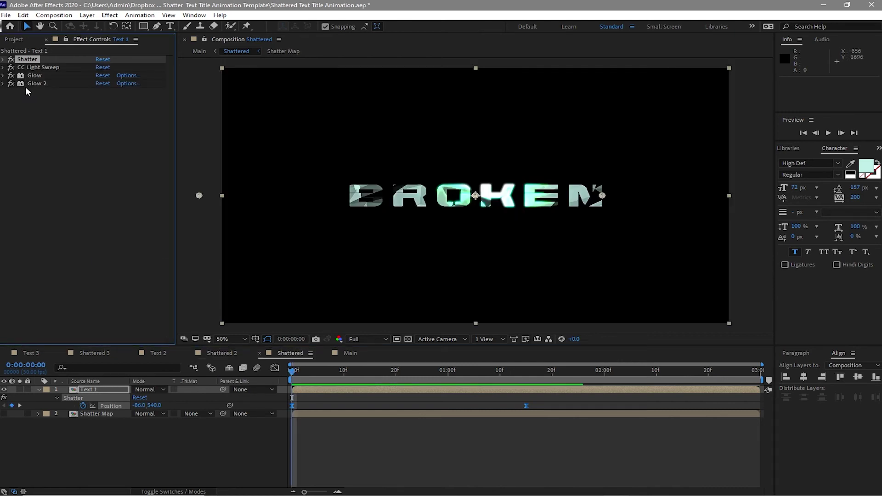
{"action": "left_click", "coordinate": [3, 59]}
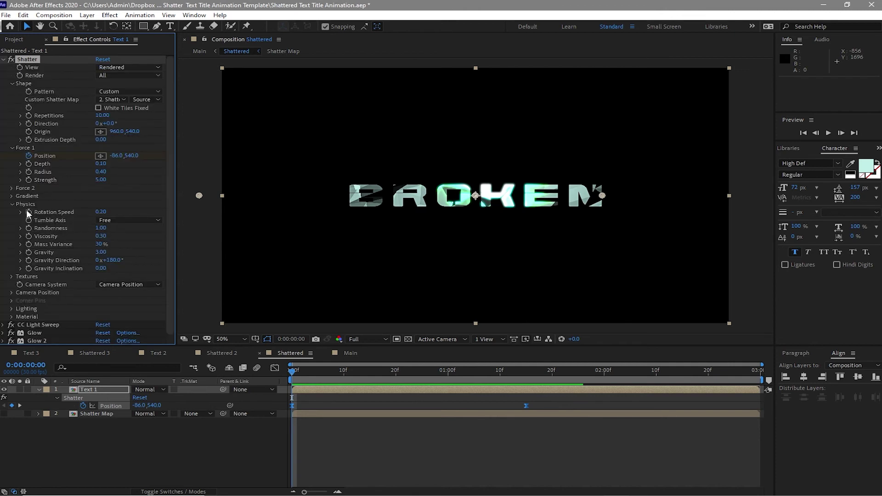
{"action": "left_click", "coordinate": [100, 252]}
{"action": "type", "text": "0"}
{"action": "left_click", "coordinate": [12, 148]}
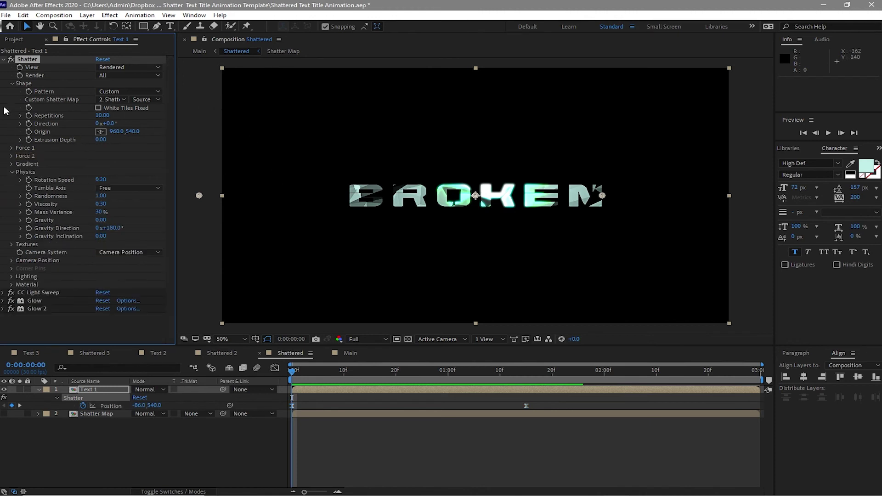
{"action": "left_click", "coordinate": [13, 84]}
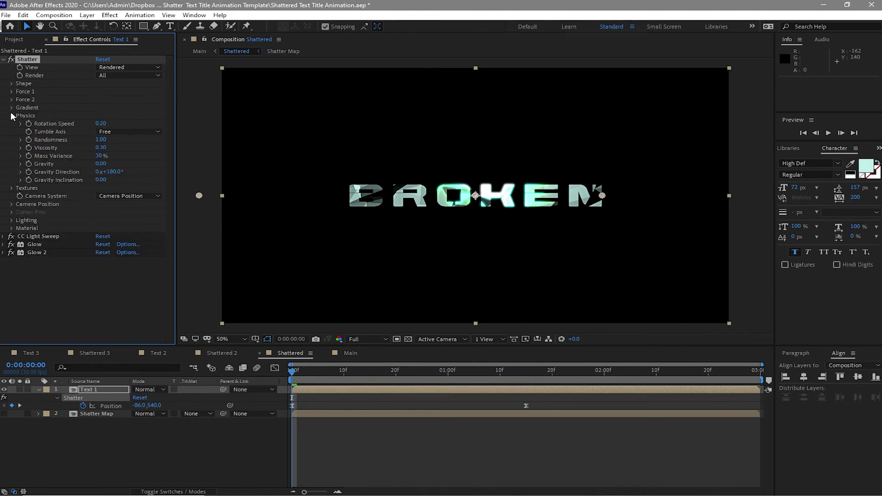
{"action": "left_click", "coordinate": [12, 115]}
{"action": "left_click", "coordinate": [4, 59]}
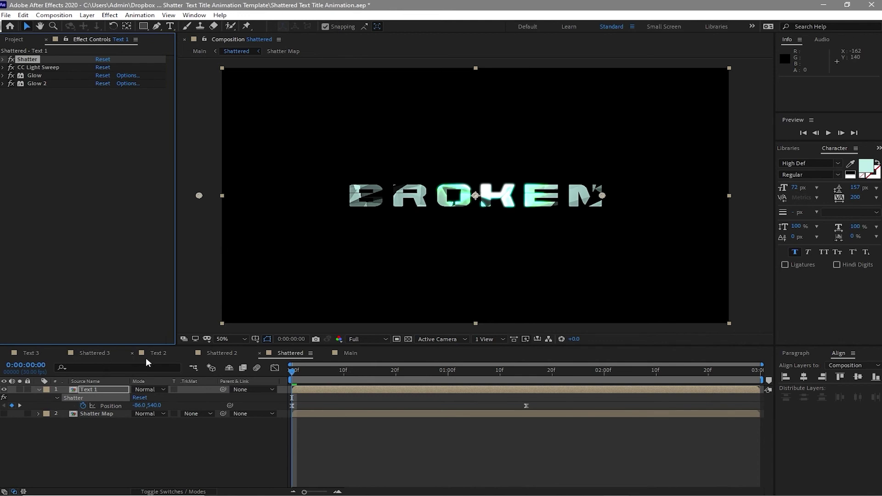
Switch back to Main, save with Ctrl+S, and replay the preview of the three shattering titles
{"action": "left_click", "coordinate": [357, 350]}
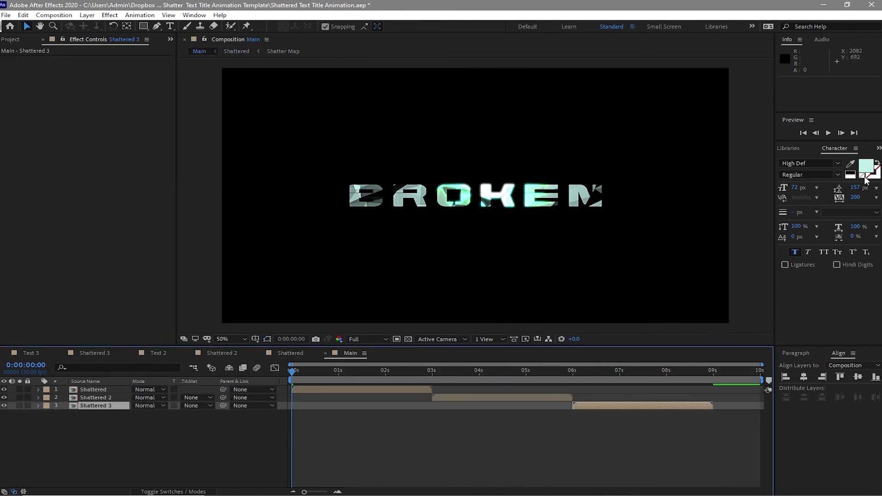
{"action": "left_click", "coordinate": [827, 134]}
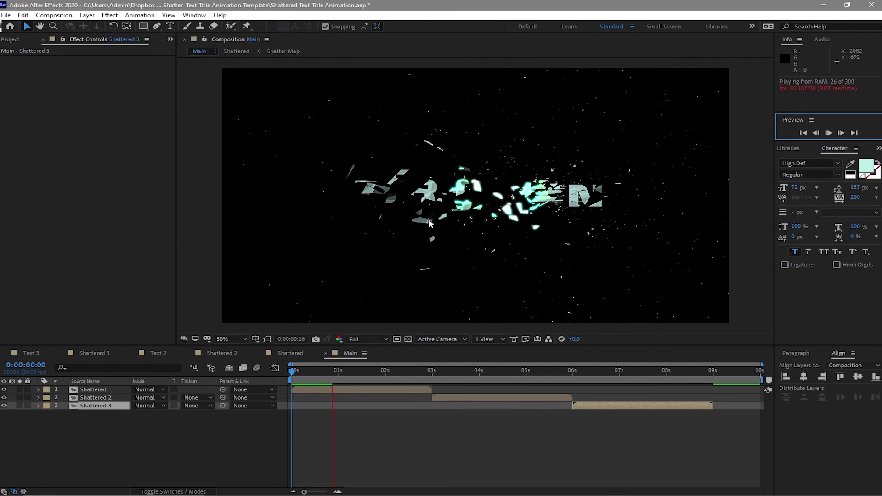
{"action": "key", "text": "ctrl+s"}
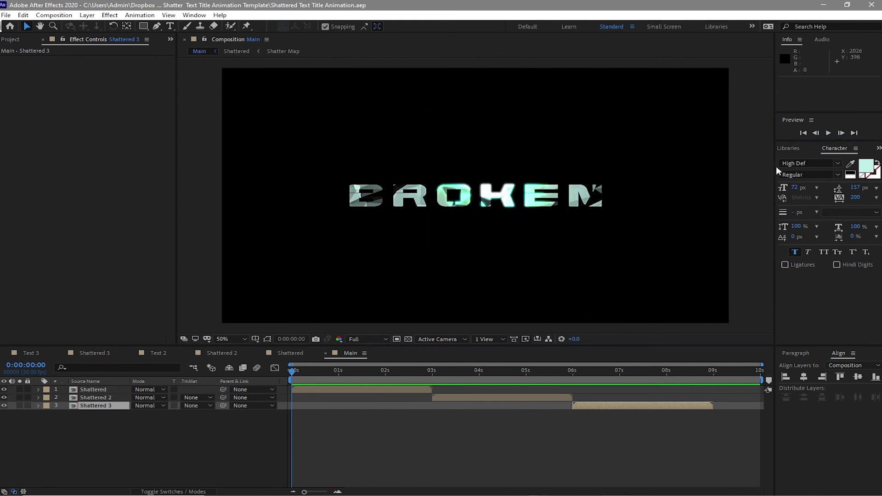
{"action": "left_click", "coordinate": [828, 133]}
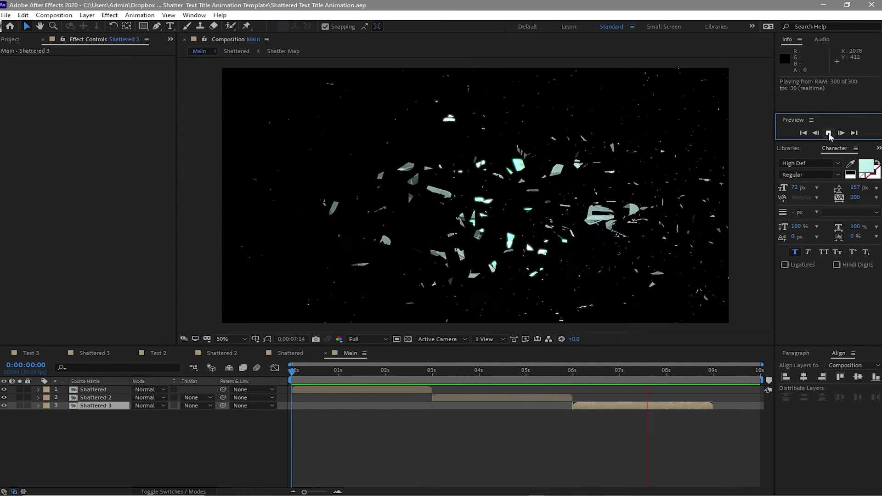
{"action": "left_click", "coordinate": [829, 133]}
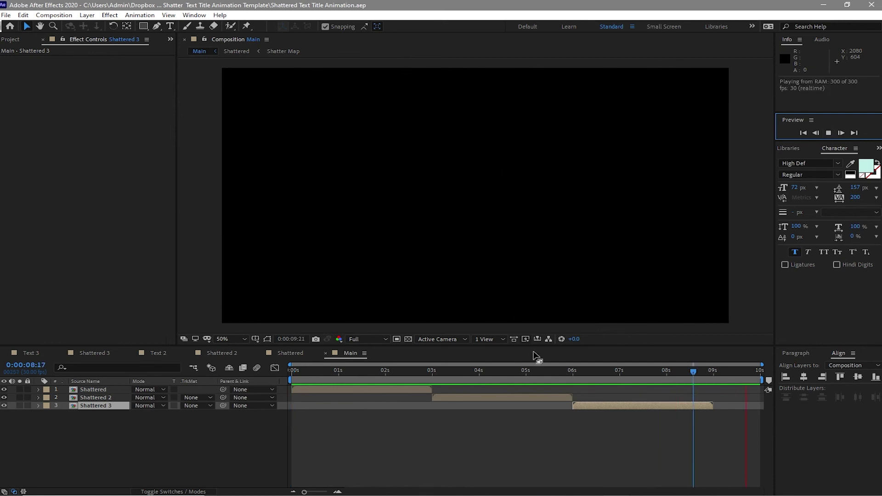
{"action": "key", "text": "space"}
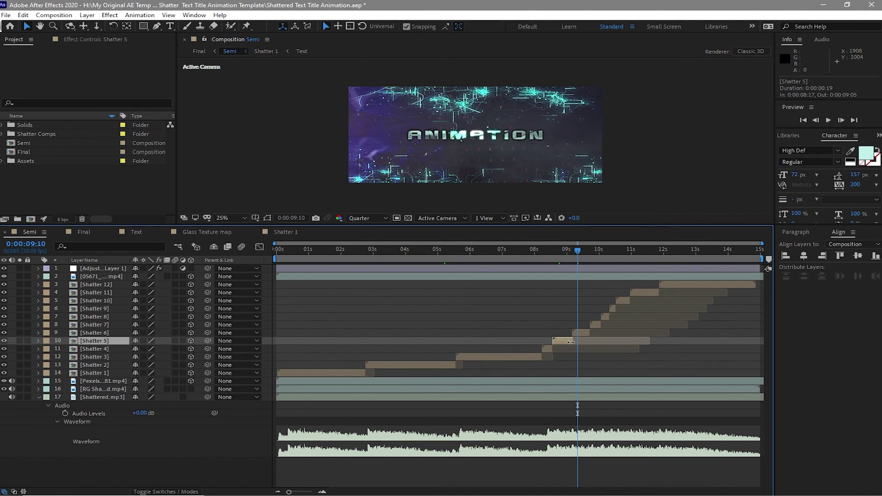
Nudge the Shatter 5 layer's out-point slightly earlier in the Semi comp timeline
{"action": "mouse_move", "coordinate": [572, 344]}
{"action": "left_mouse_down"}
{"action": "mouse_move", "coordinate": [589, 345]}
{"action": "mouse_move", "coordinate": [570, 344]}
{"action": "left_mouse_up"}
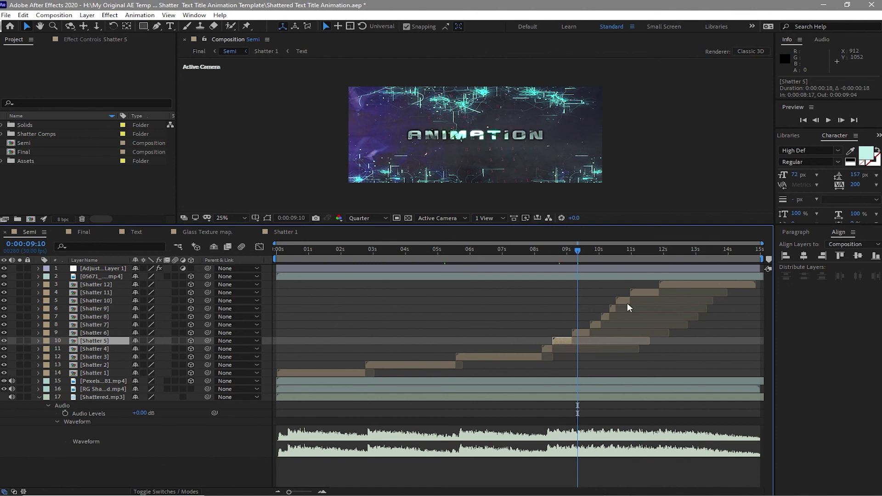